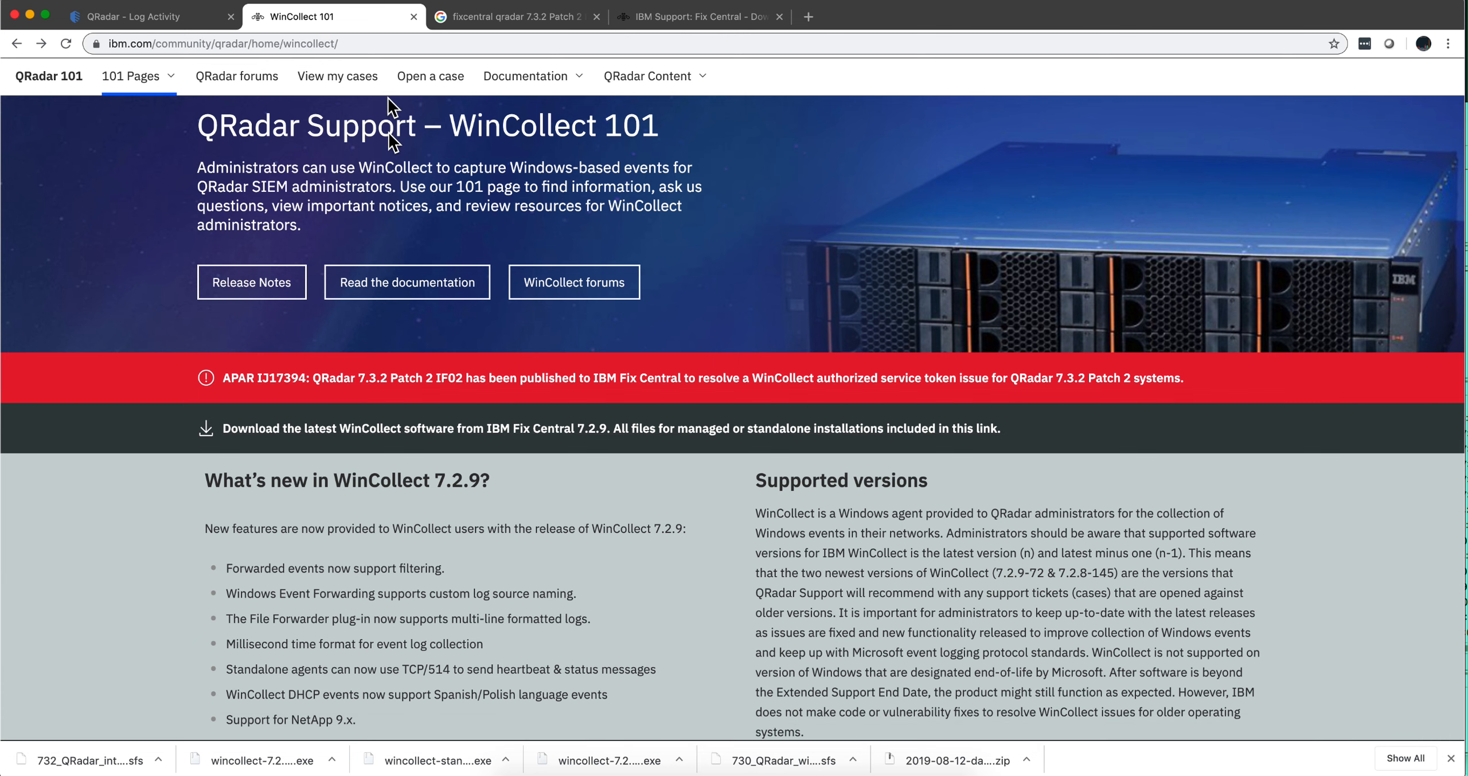
Locate the downloaded WinCollect 7.2.9-72 update and QRadar 7.3.2 IF02 interim fix in the Finder Downloads folder.
click(514, 774)
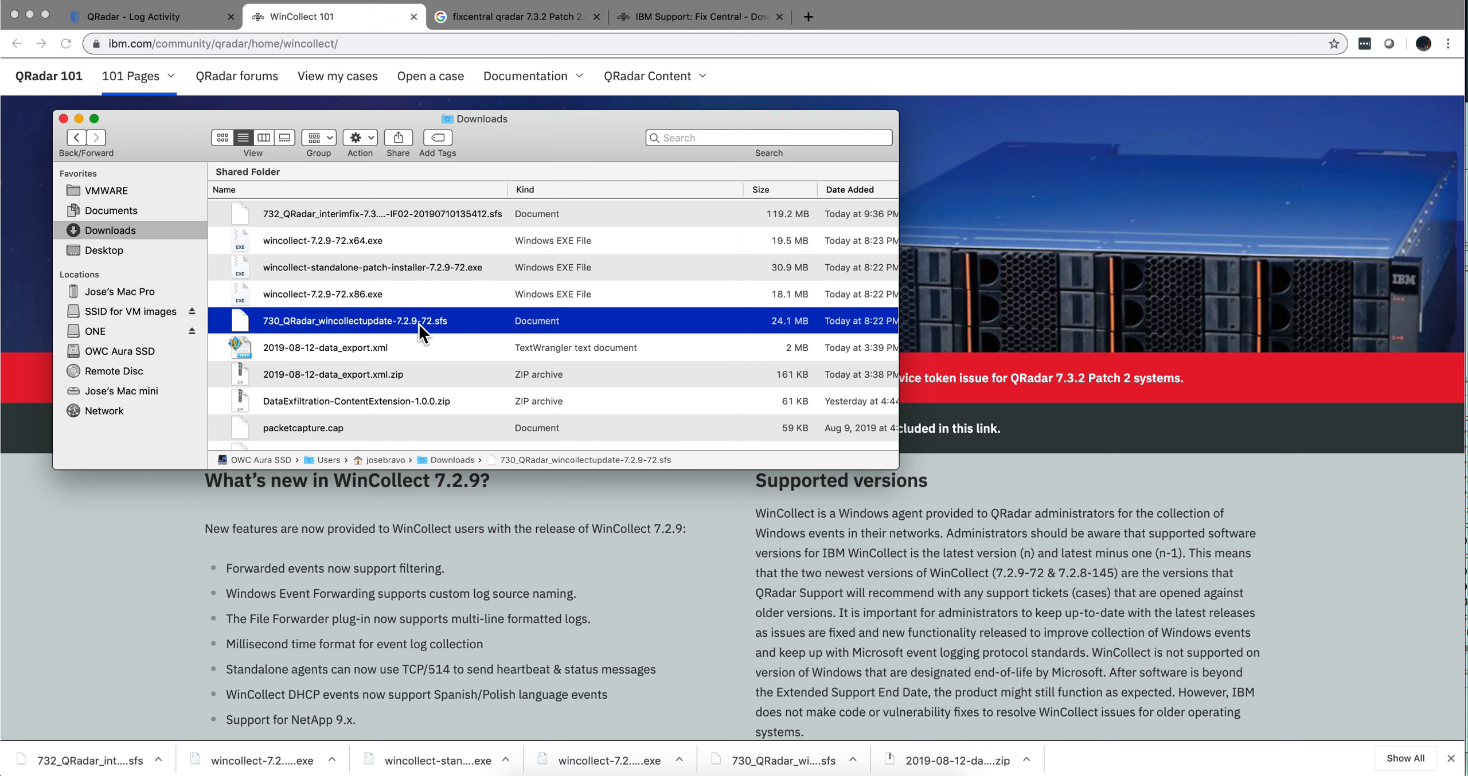
click(413, 215)
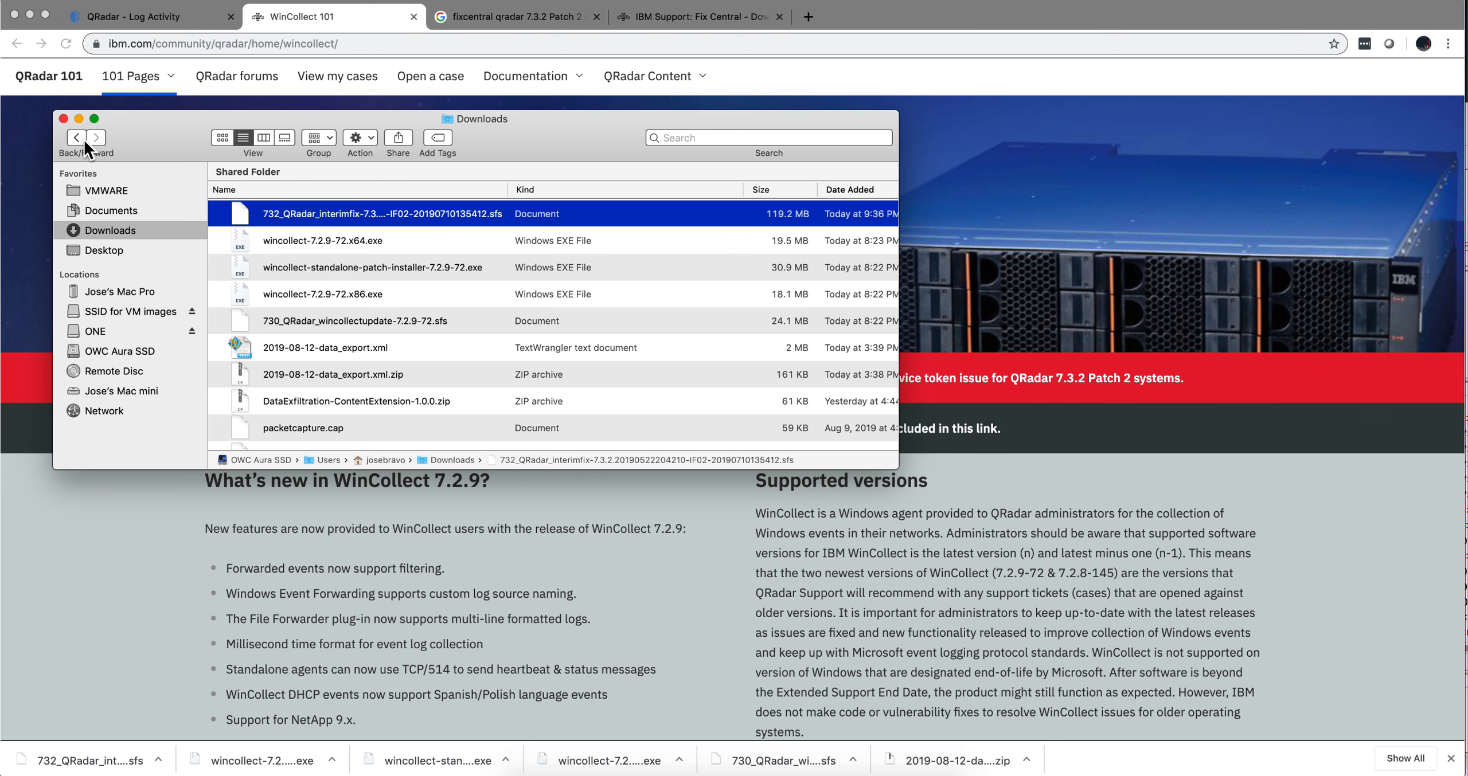
click(78, 118)
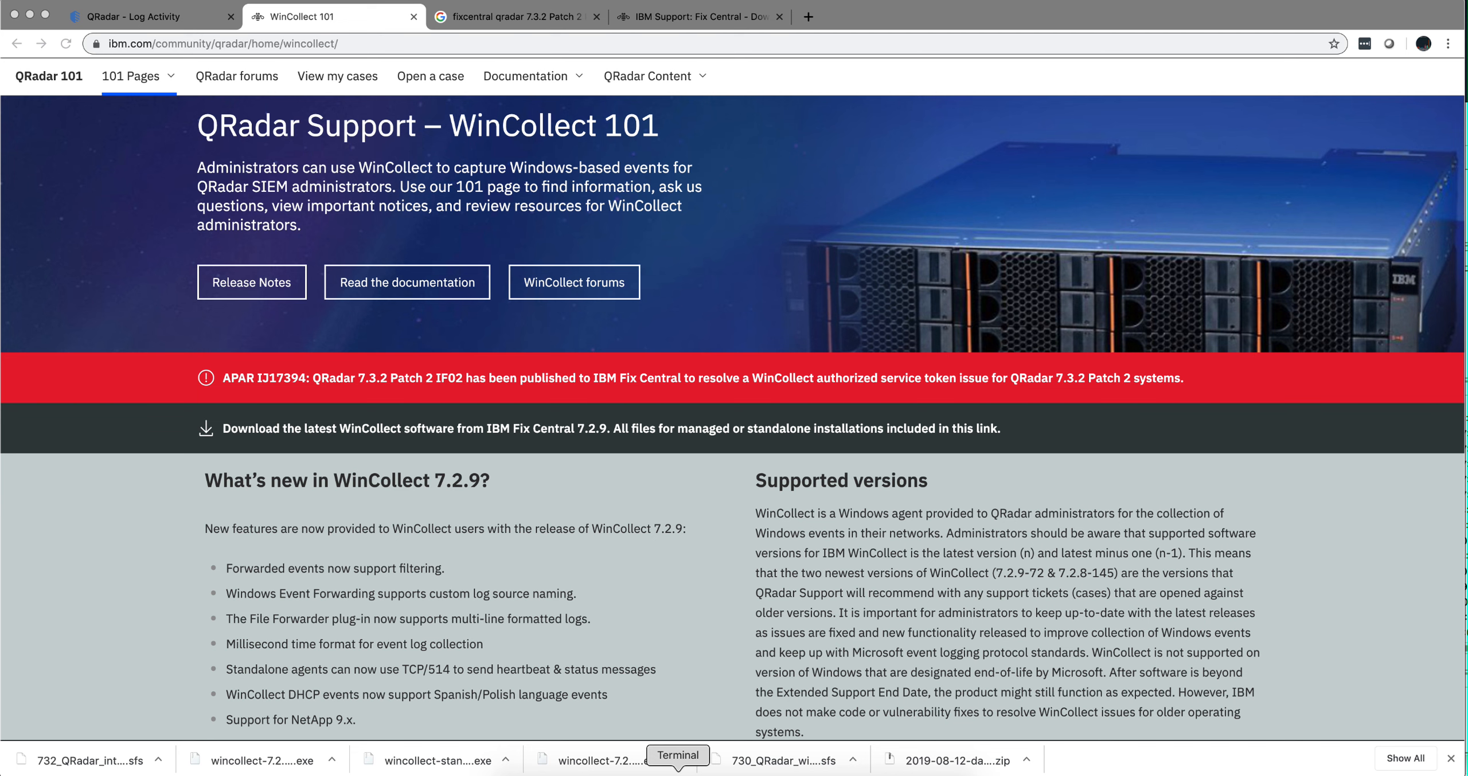
Switch to Terminal and recall the earlier commands for mounting the update files on /media/updates and running the installer.
click(678, 772)
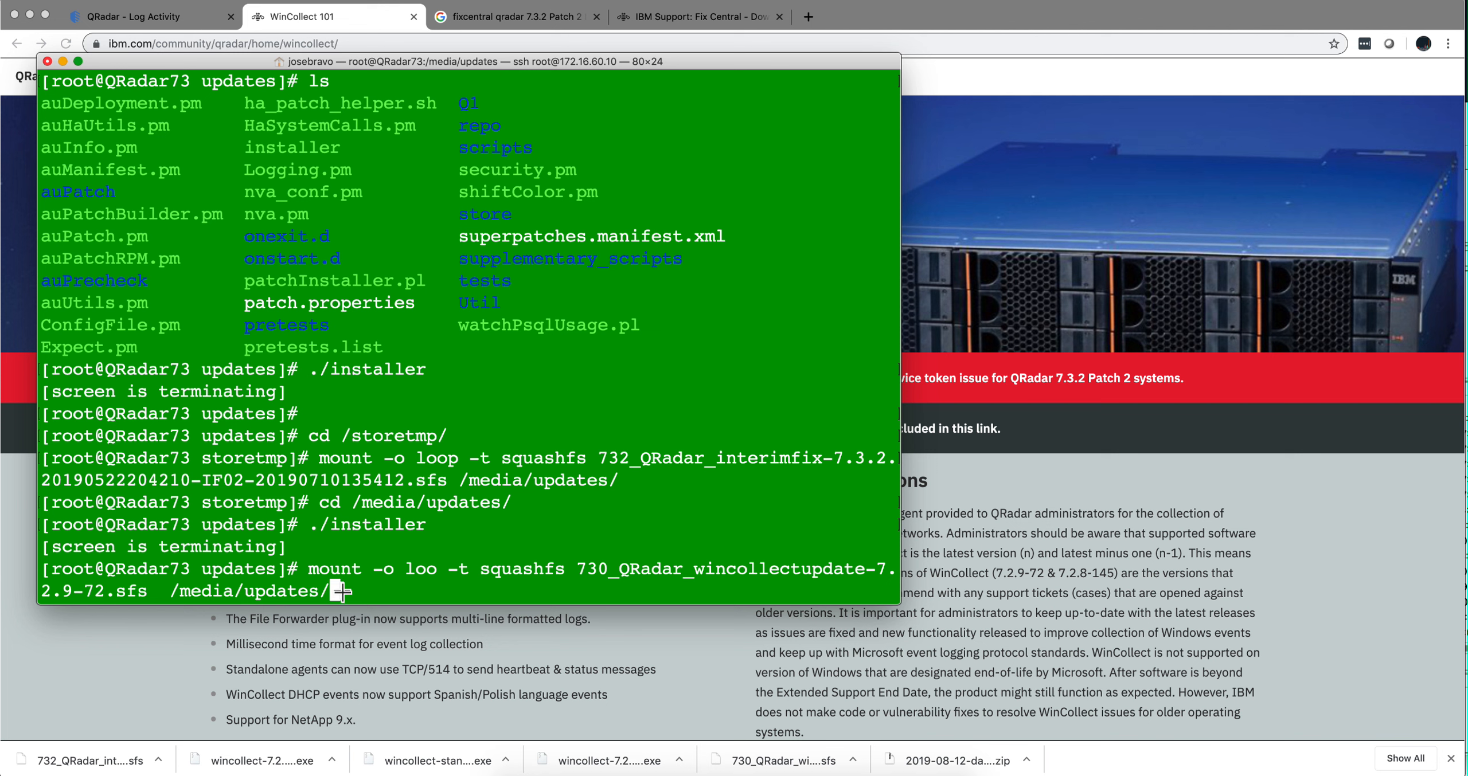
key(Up)
key(Up)
key(Up)
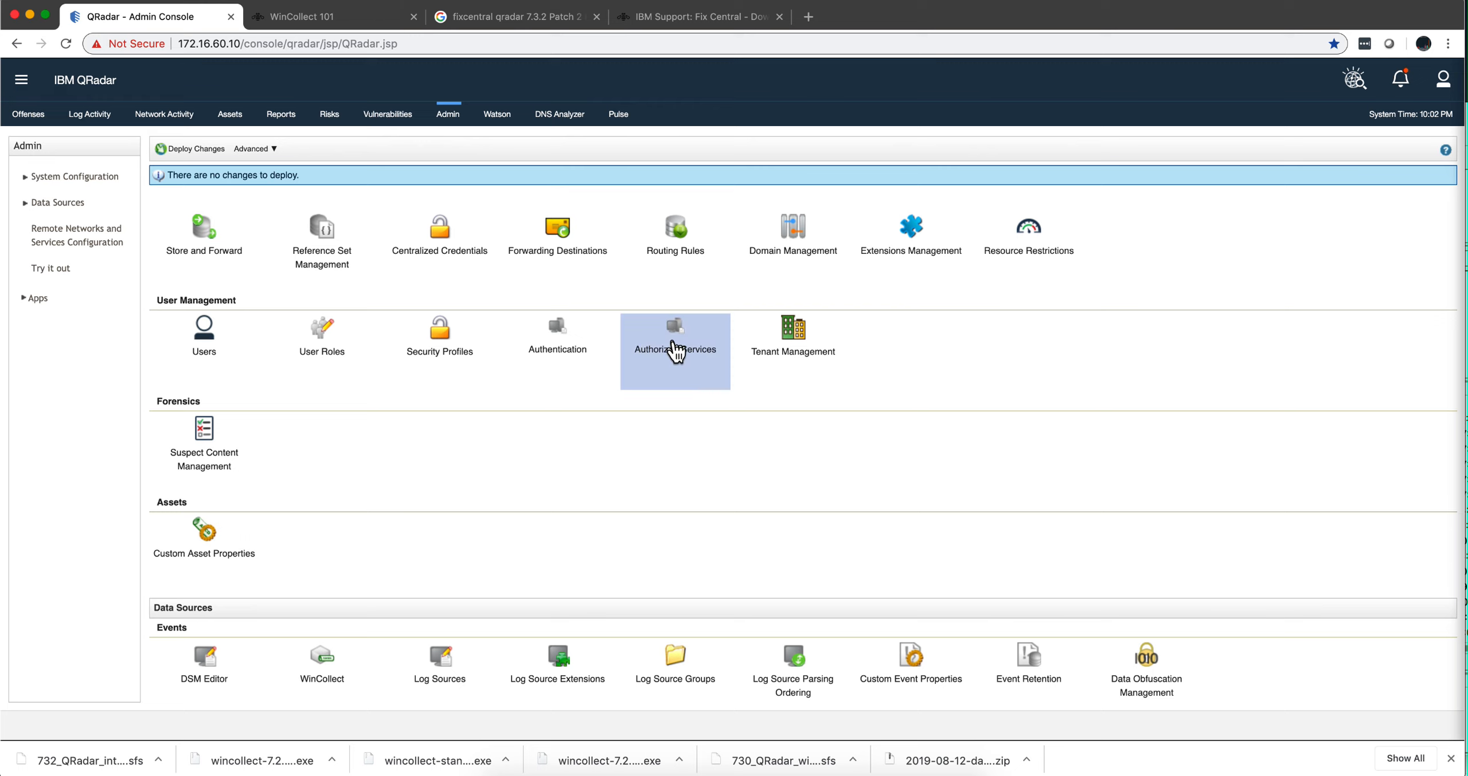
Inspect the WIN7FILEFWD authorized service, its authentication token and its settings in the QRadar Admin console.
click(675, 347)
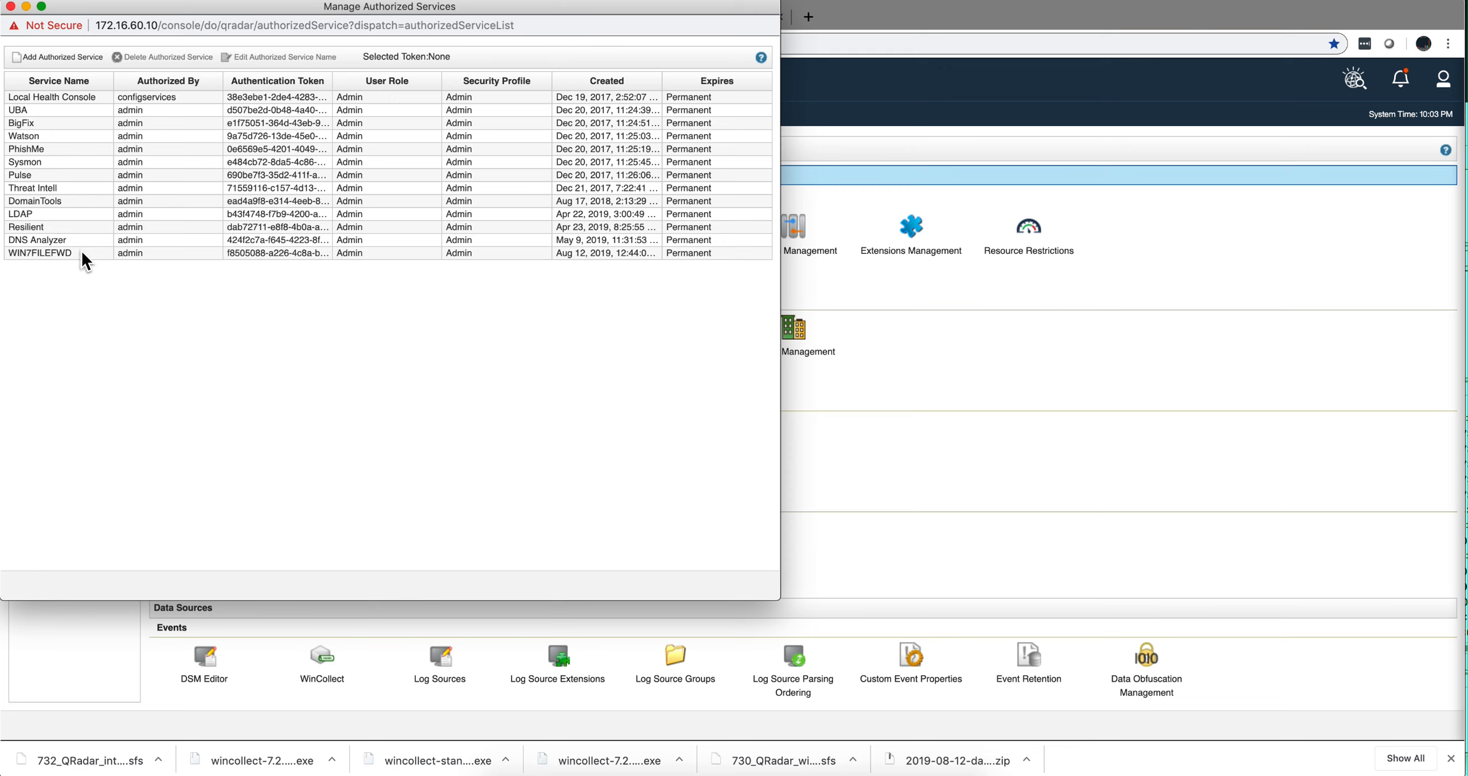
click(292, 252)
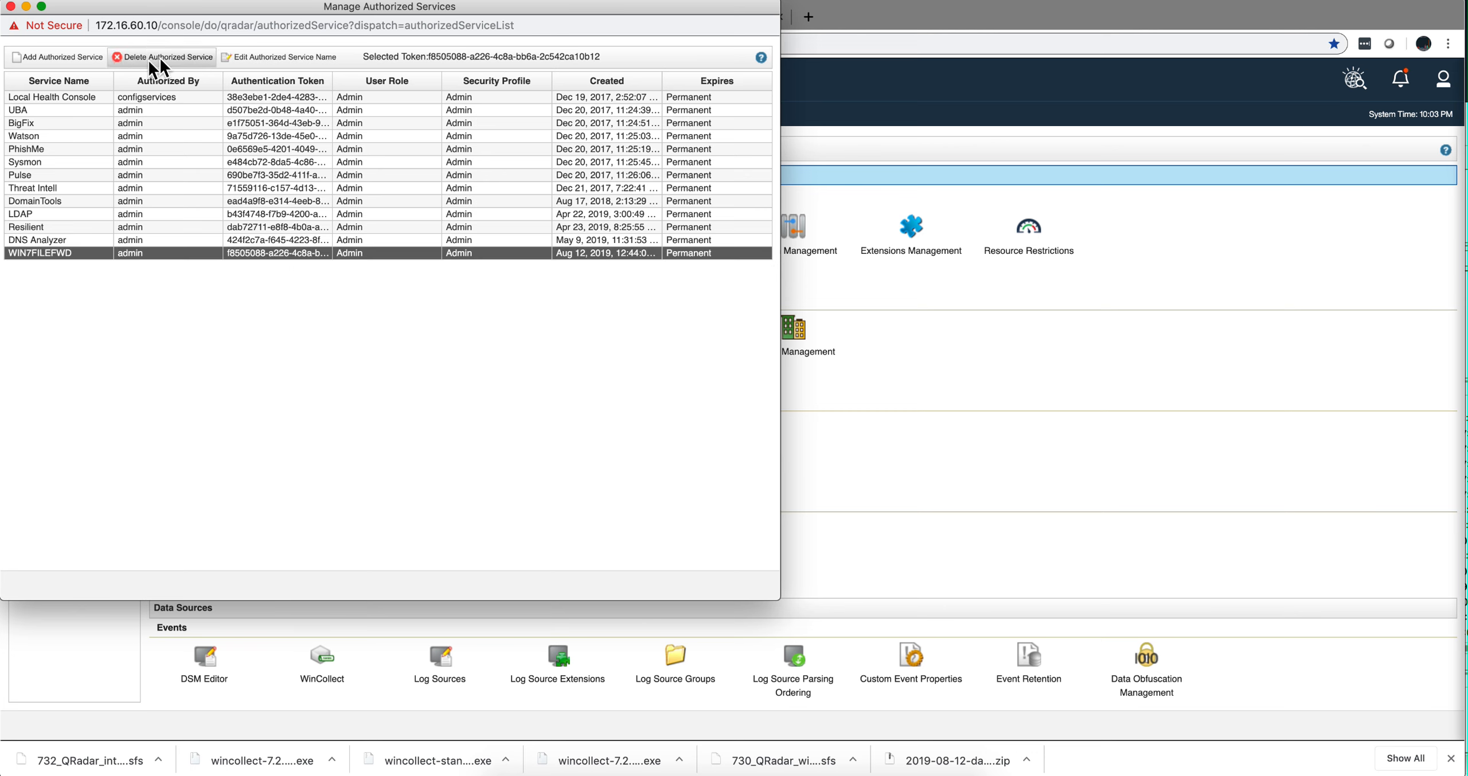
click(261, 57)
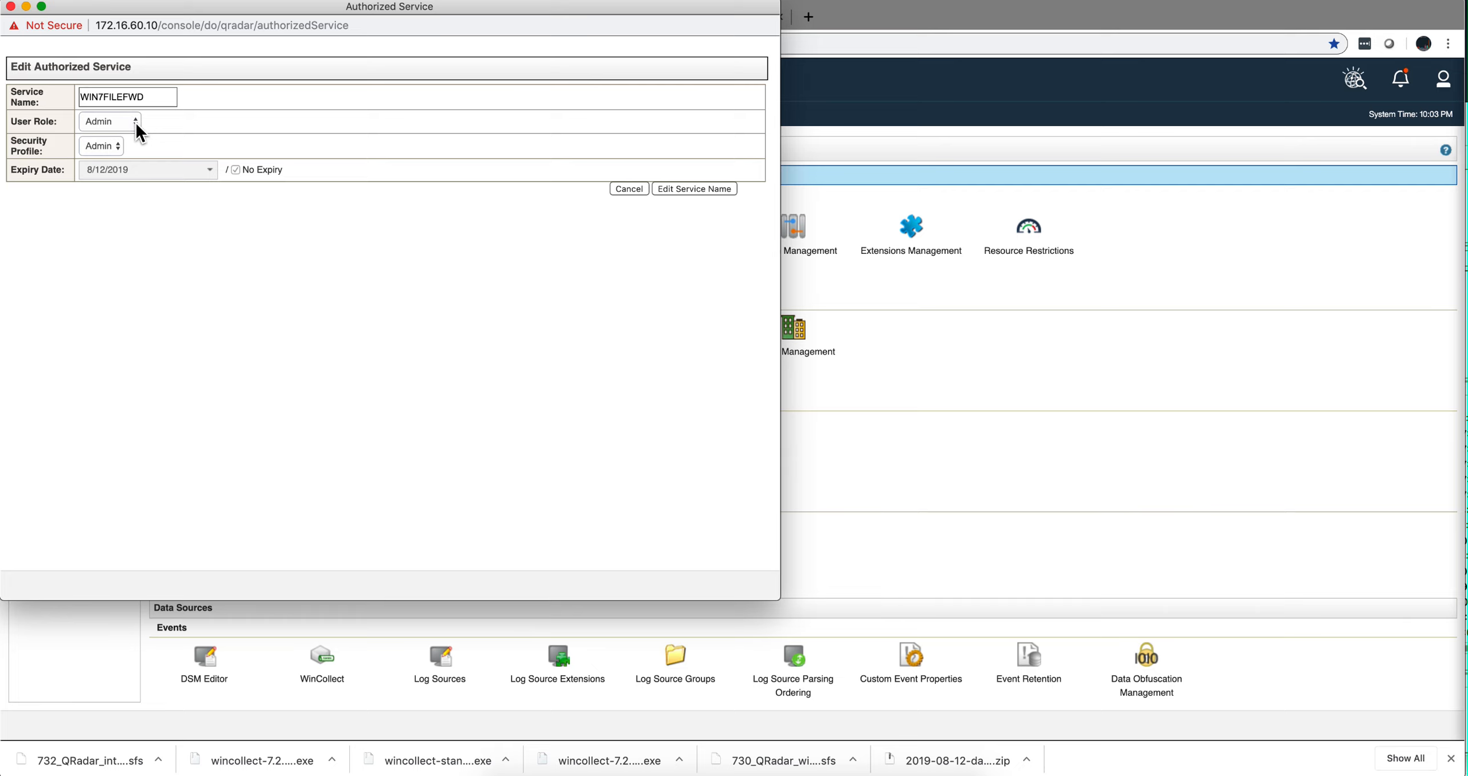
click(11, 6)
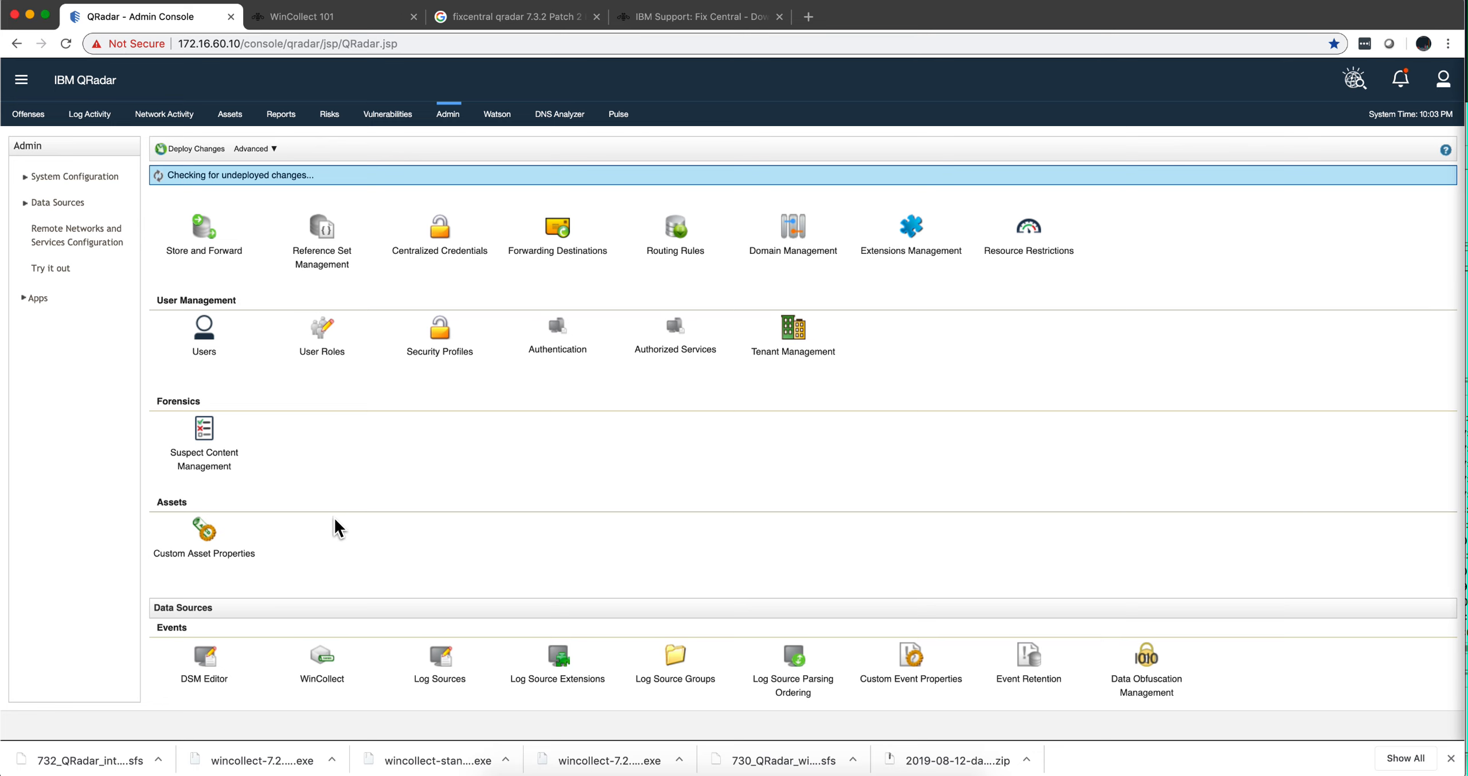
Check the configured destinations in the WinCollect console, including WINFILEFWD.
scroll(335, 518, down, 3)
click(324, 571)
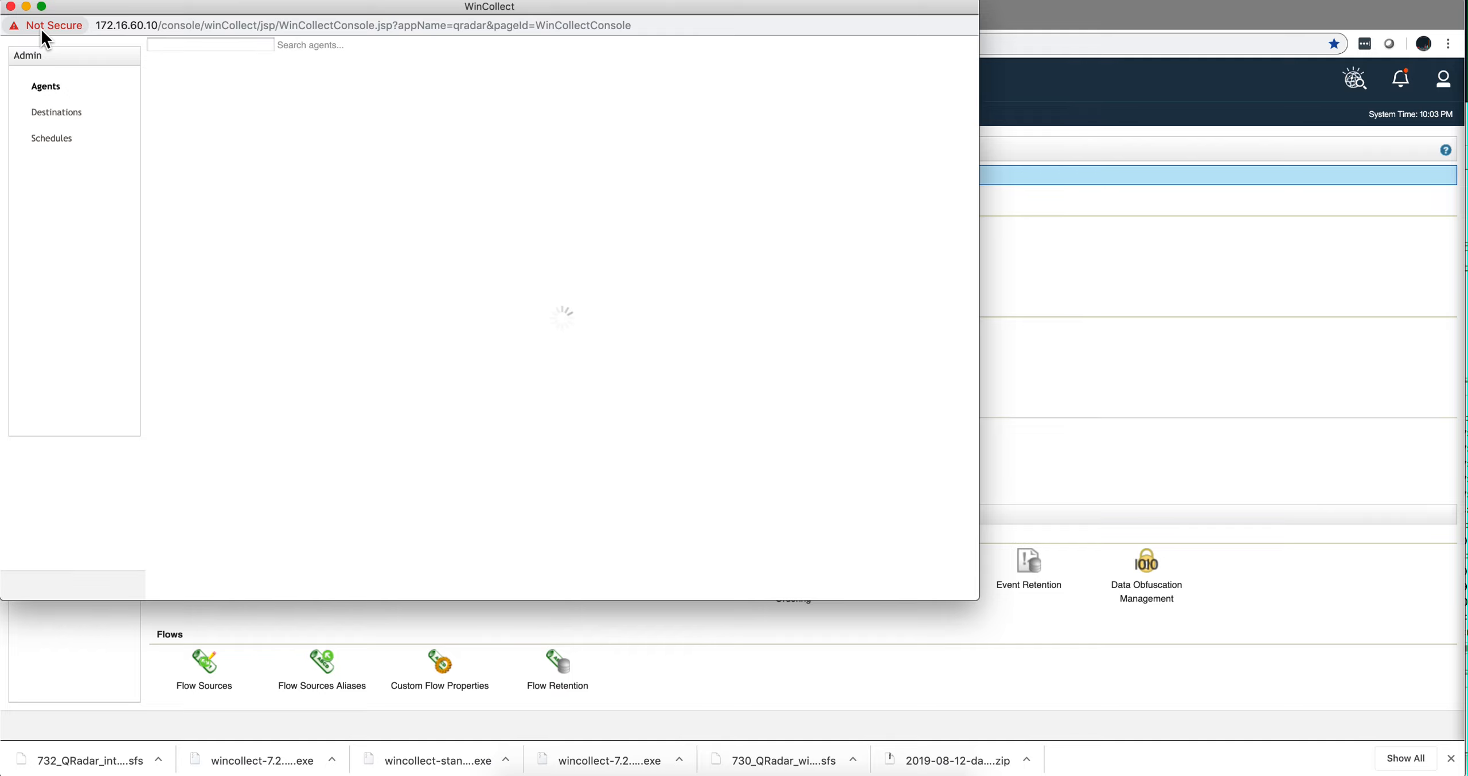
click(49, 119)
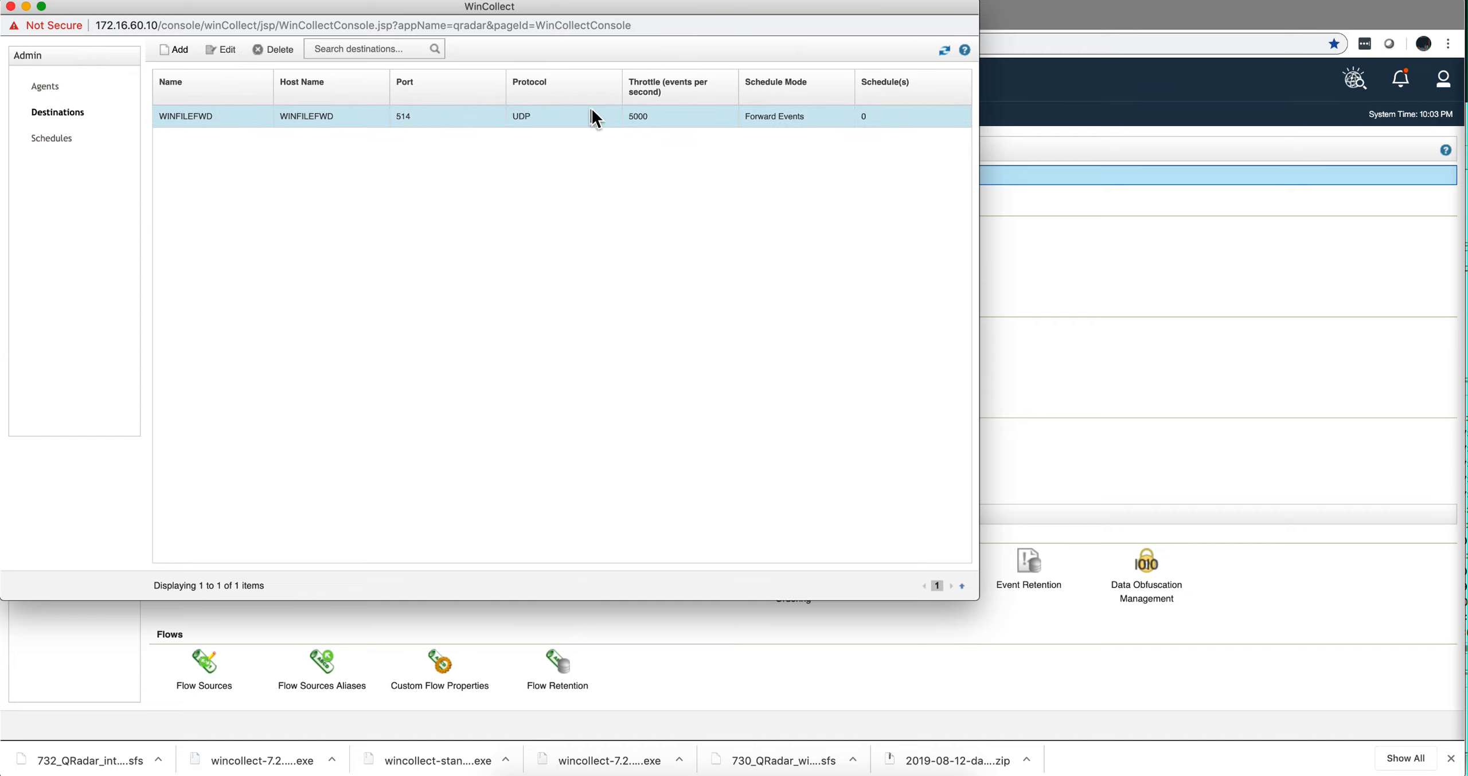
click(11, 6)
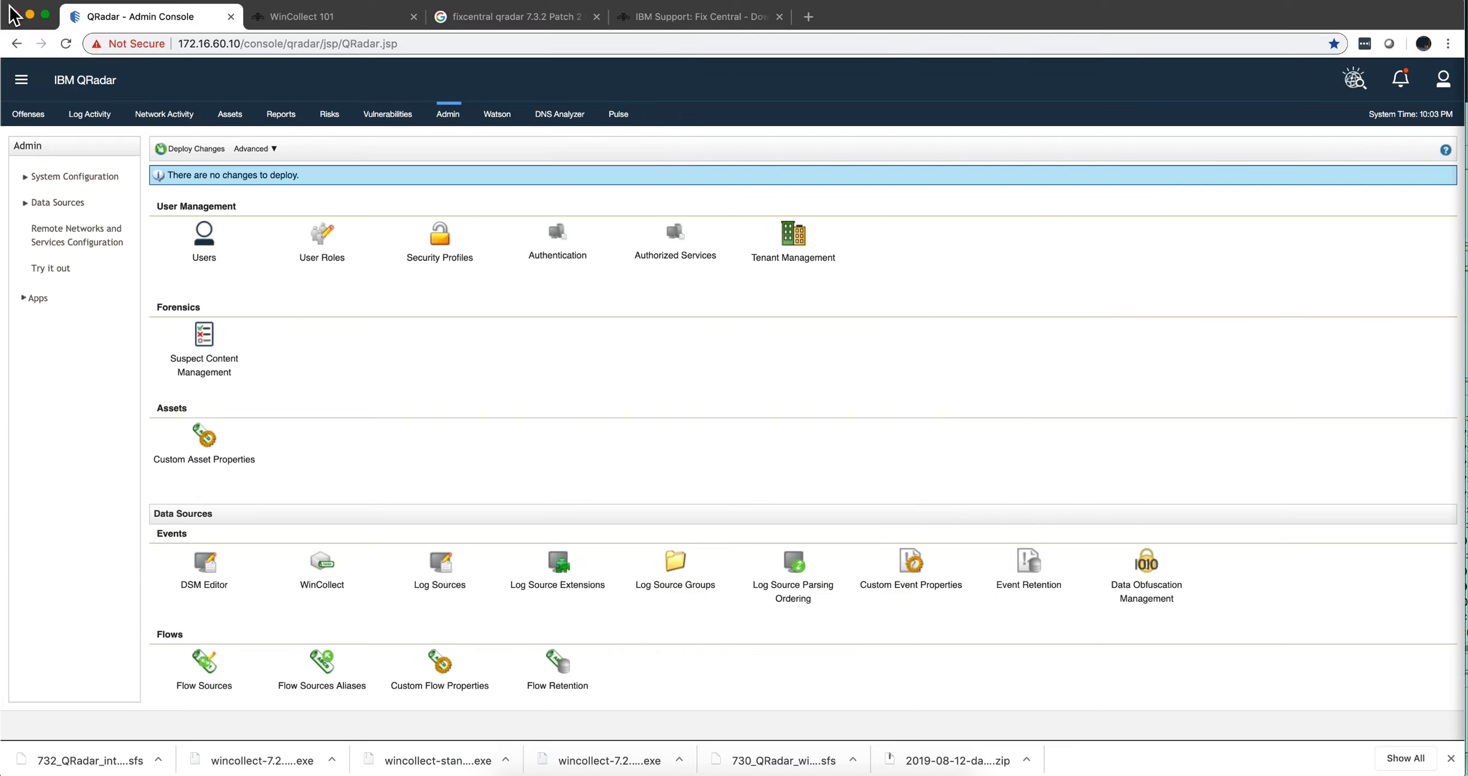
Switch to the LogForwarder virtual machine and uninstall WinCollect with wincollect-7.2.6-41.x86.exe, leaving its configuration files in place.
click(658, 771)
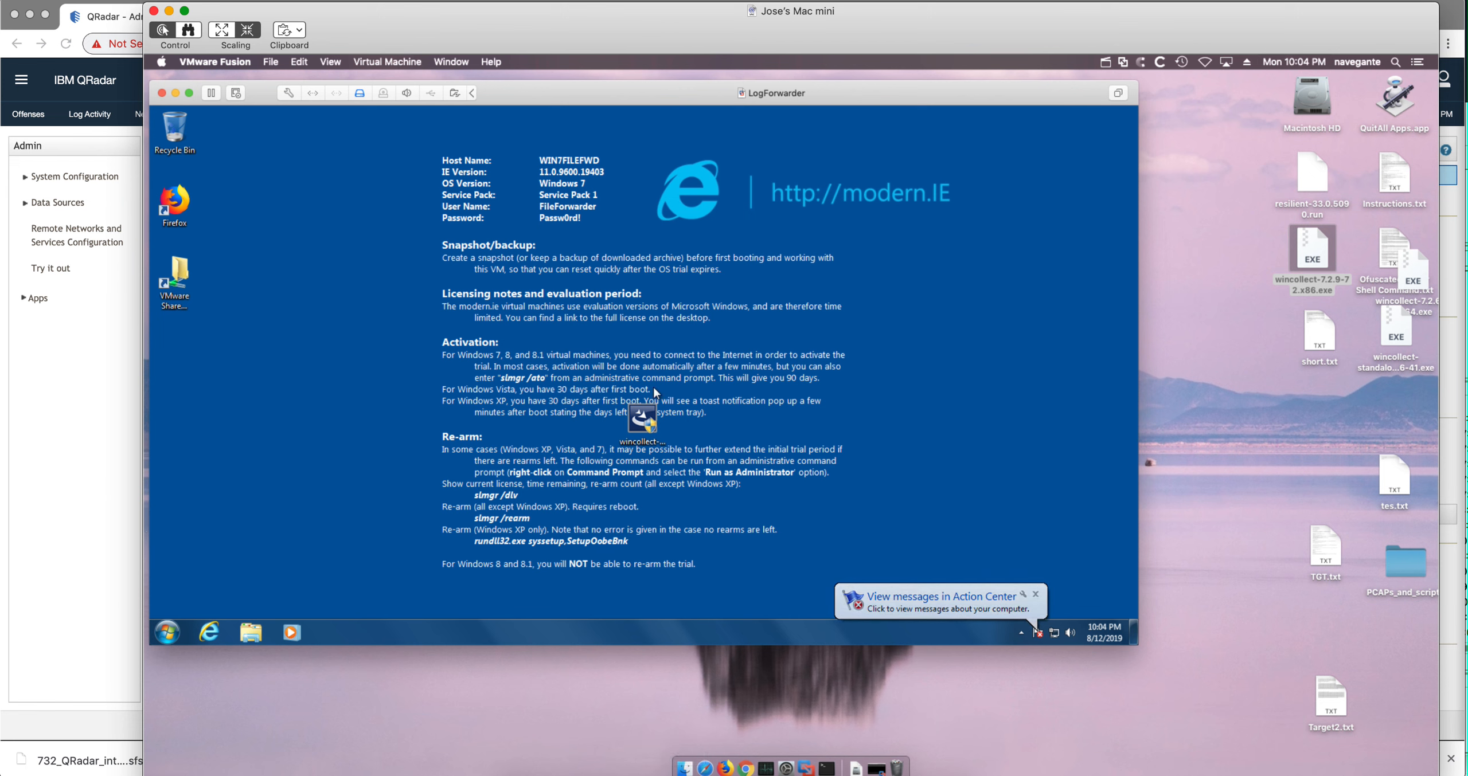
click(647, 427)
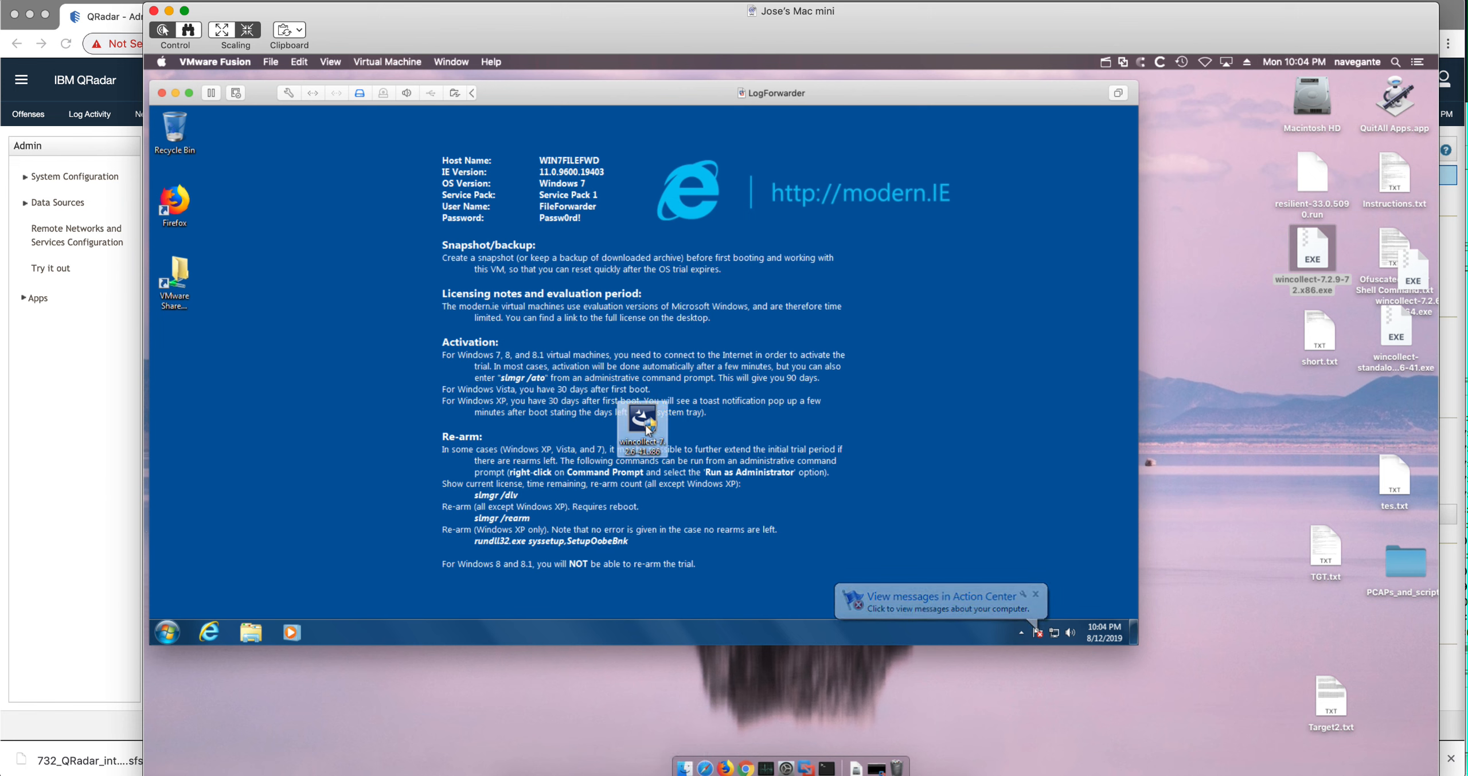
double_click(638, 426)
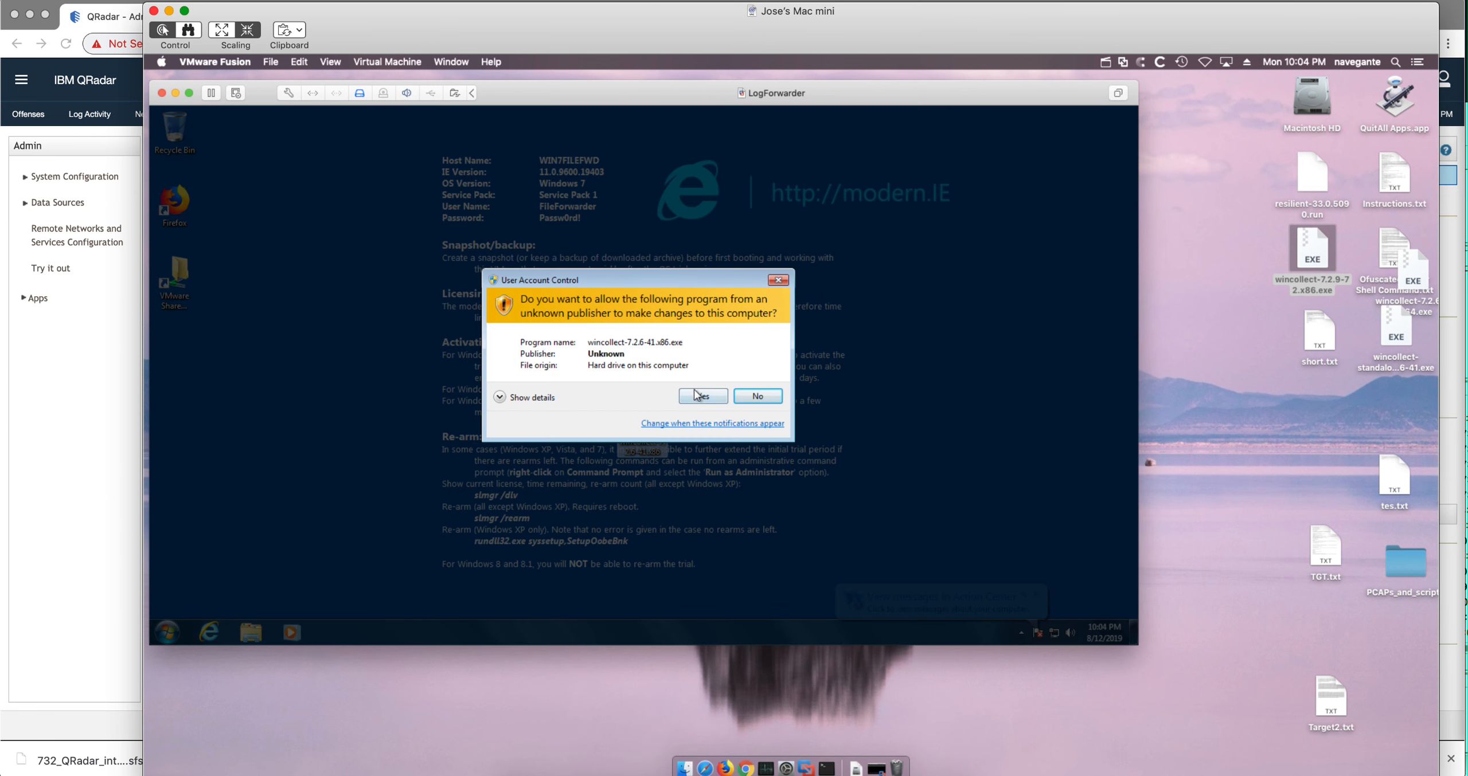
click(704, 396)
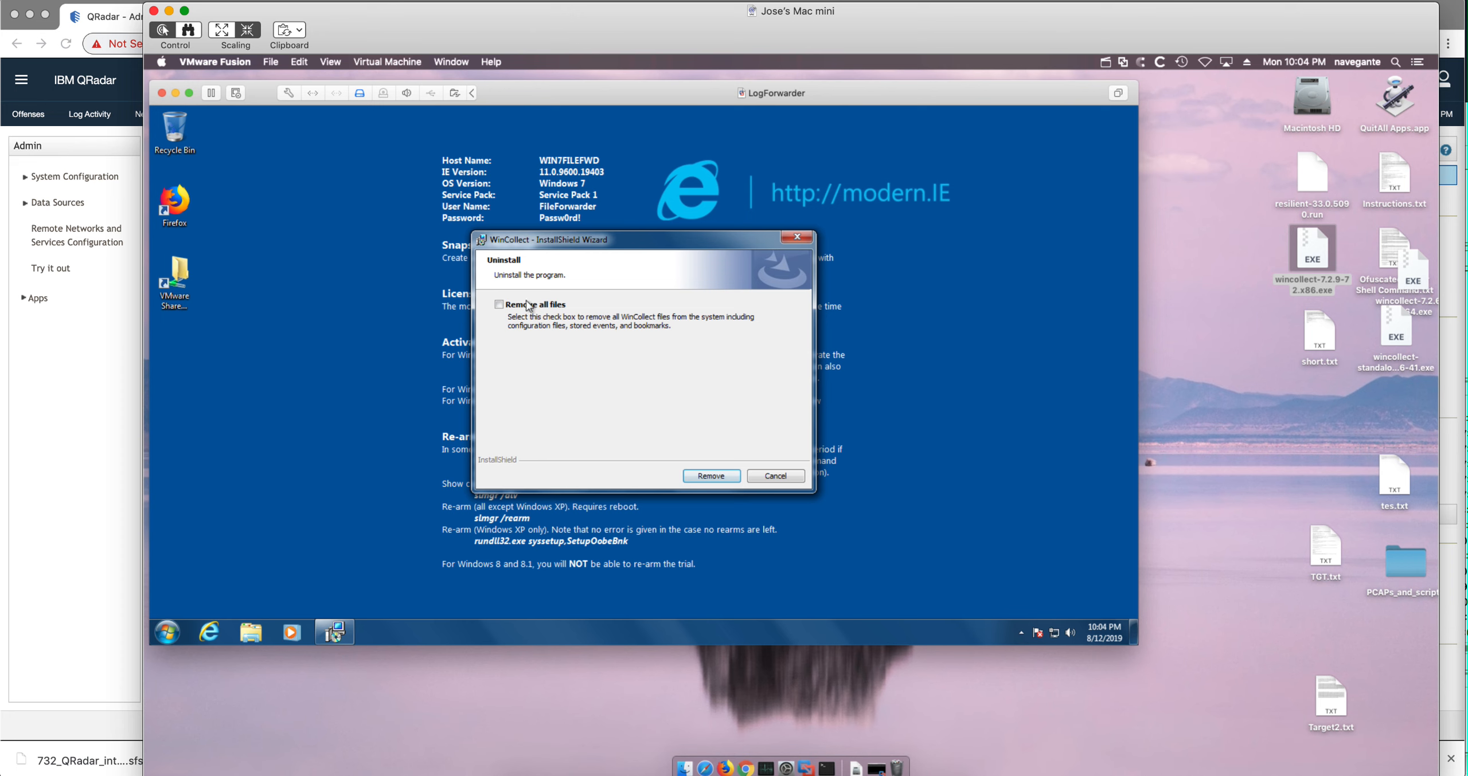
click(711, 476)
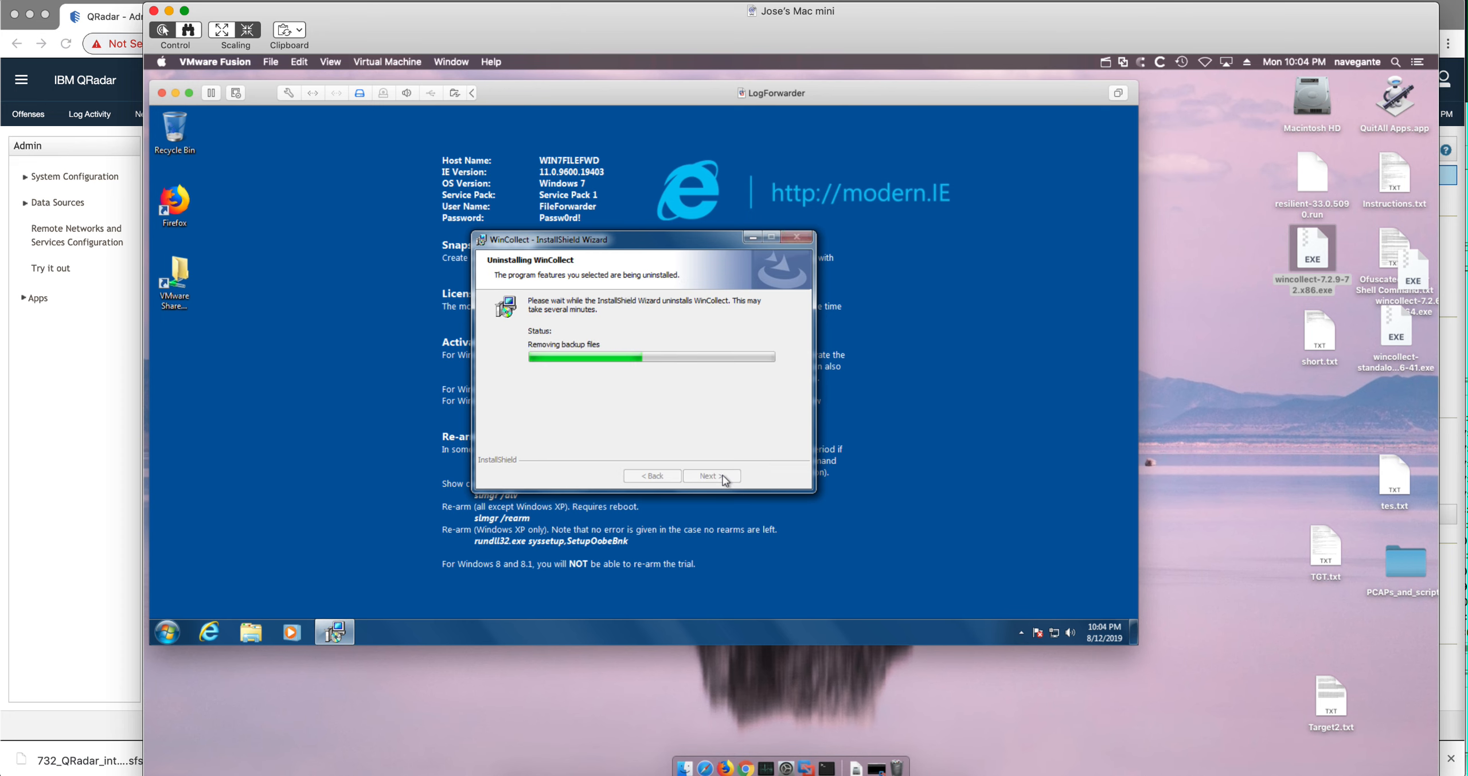
click(711, 476)
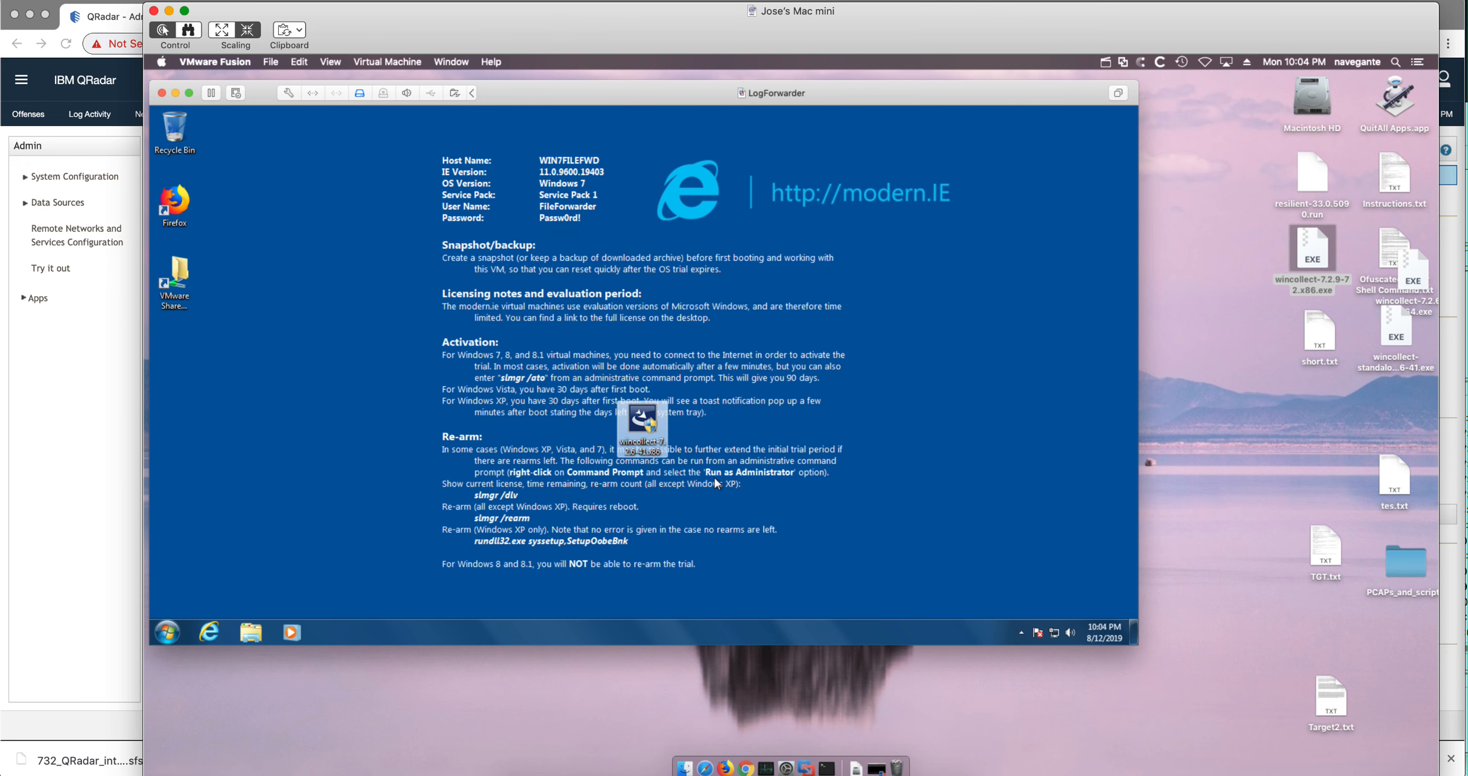
Launch the WinCollect 7.2.6-41 installer again and accept the license agreement.
double_click(641, 434)
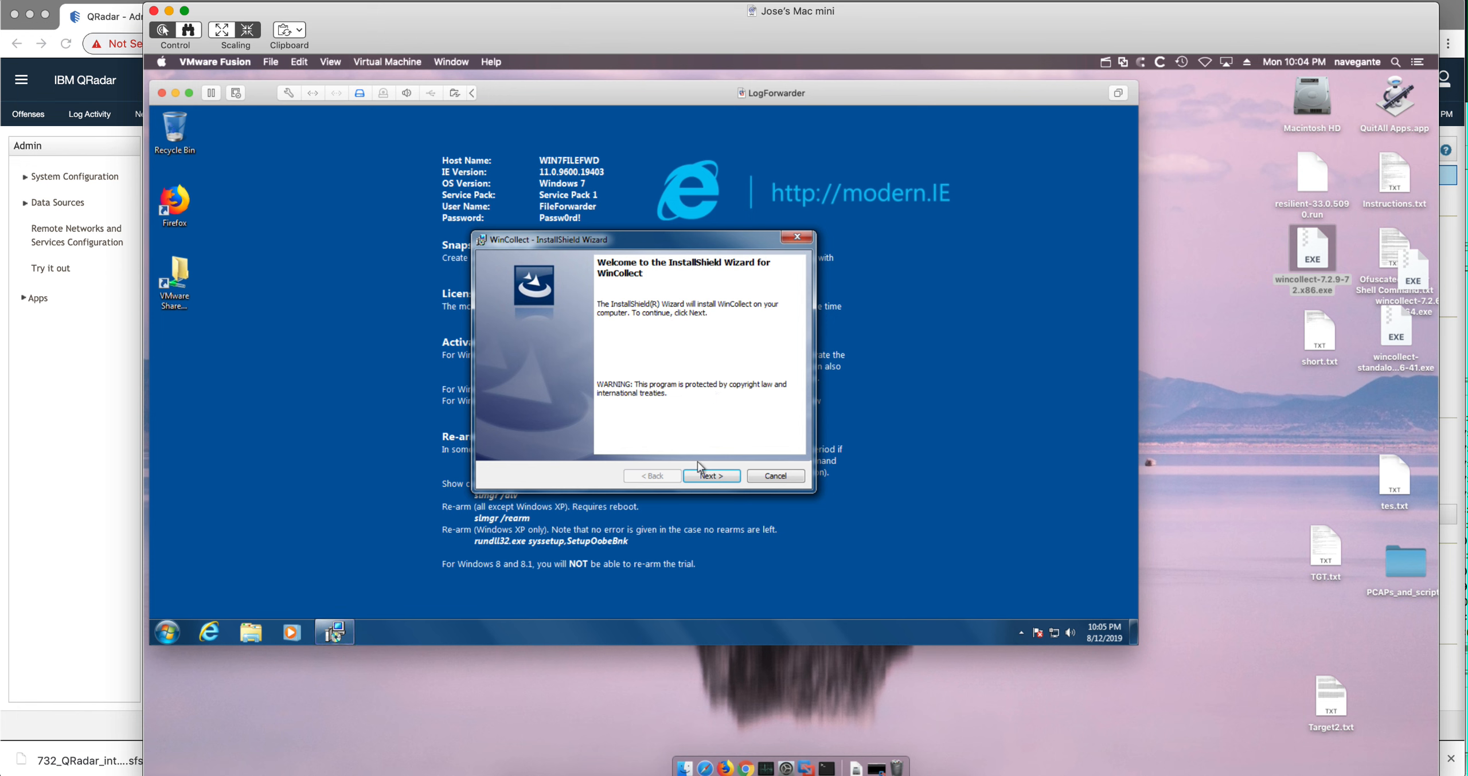
click(705, 476)
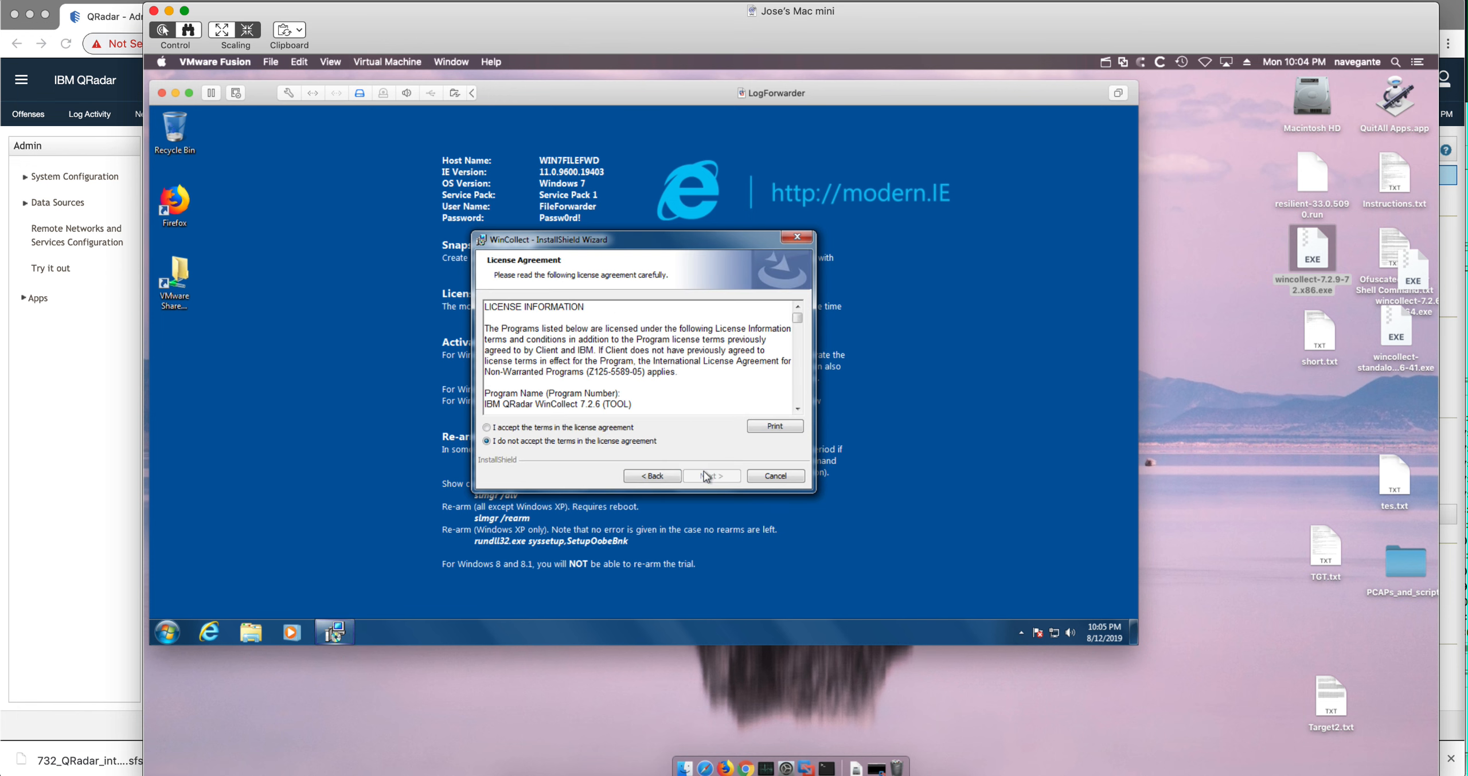
click(603, 428)
click(711, 476)
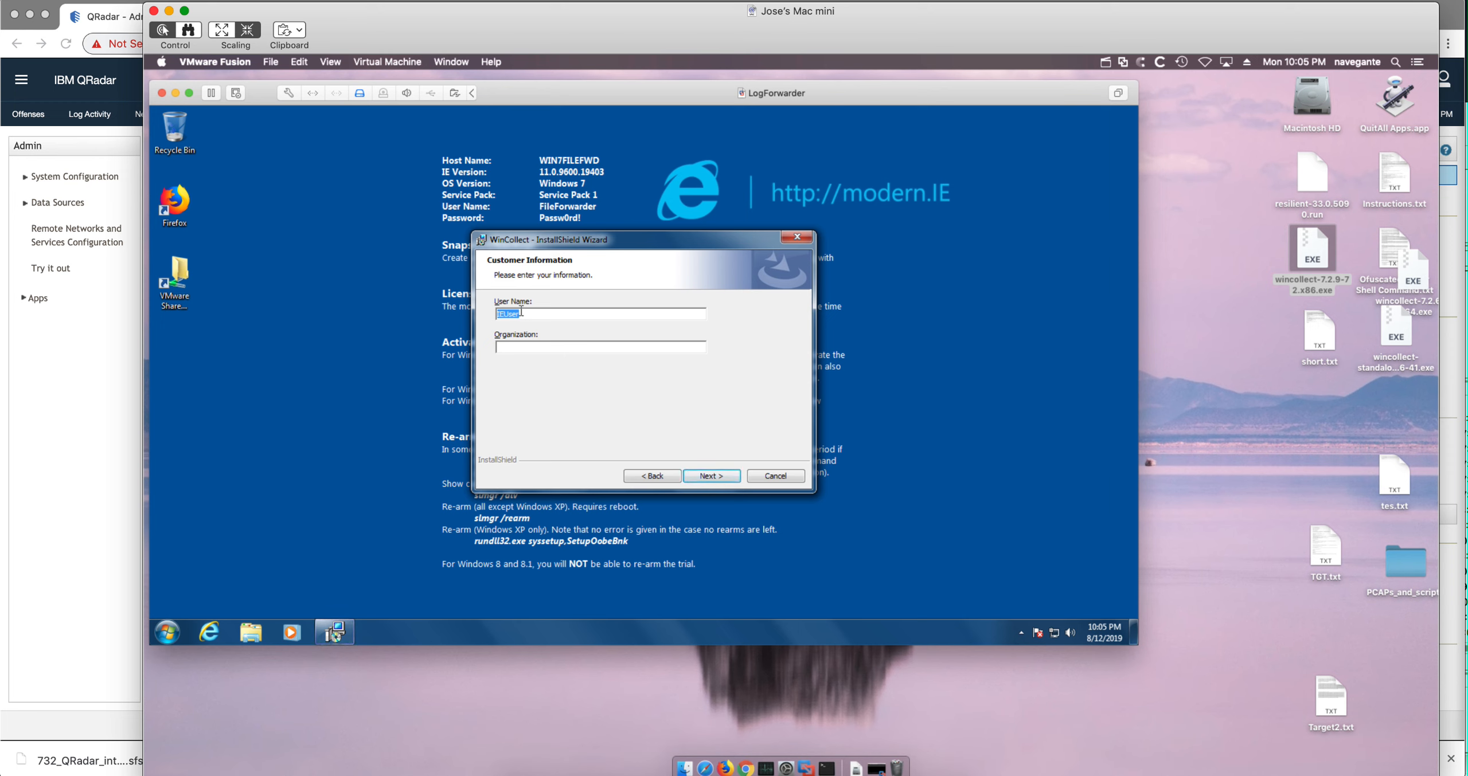
Enter WIN7FILEFWD as the customer user name and keep the default destination folder and the managed installation type.
drag(517, 315, 468, 312)
text(WIN7FILEFWD)
key(BackSpace)
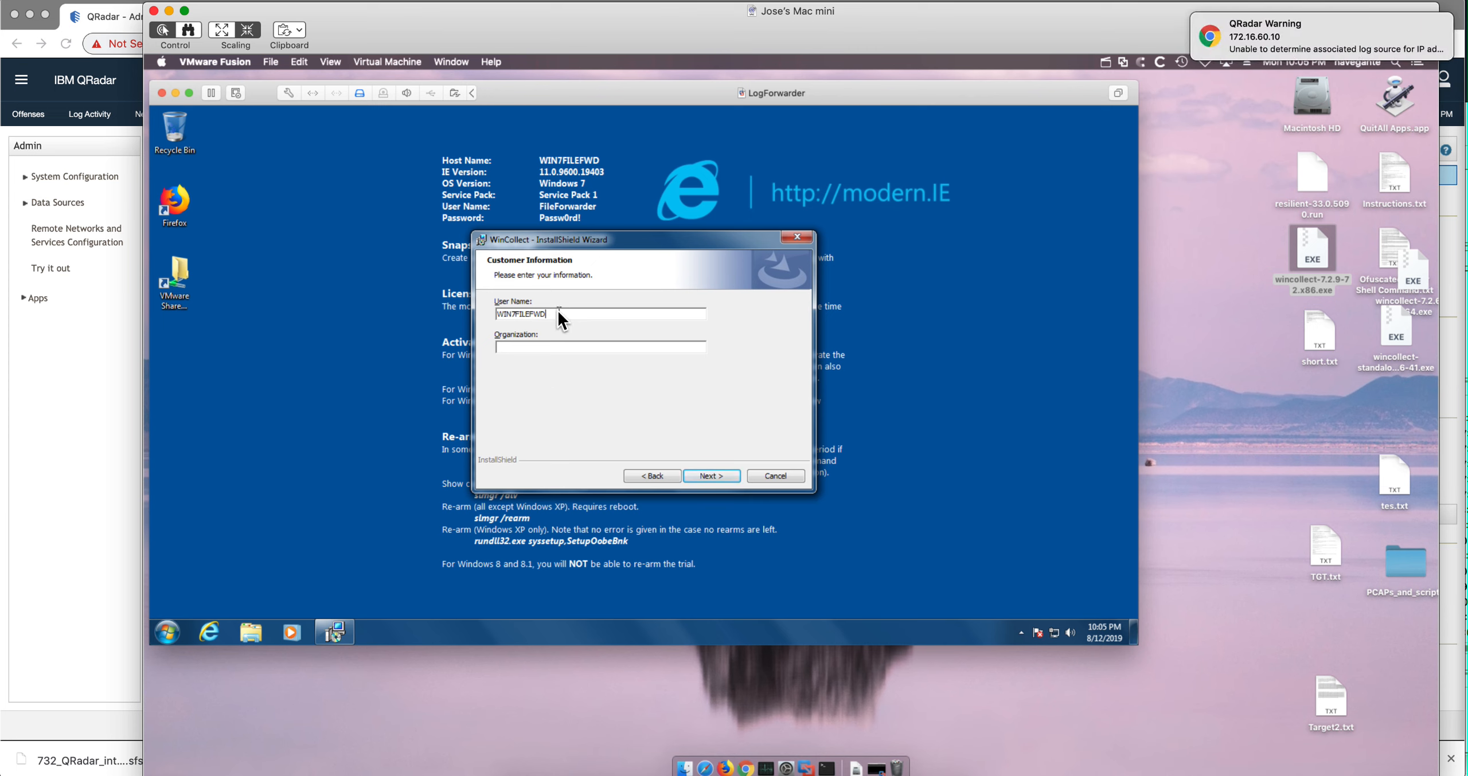
click(710, 476)
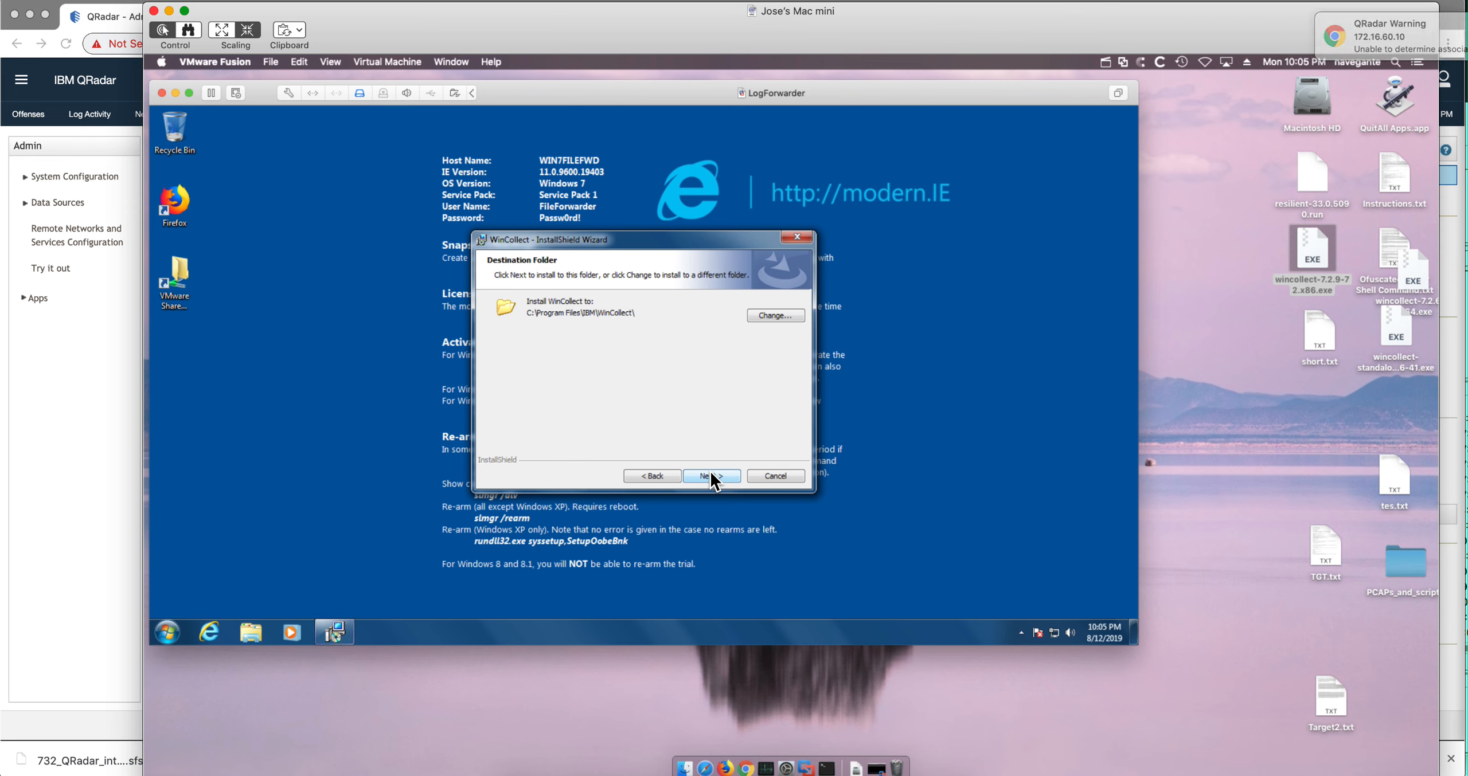
click(710, 475)
click(711, 474)
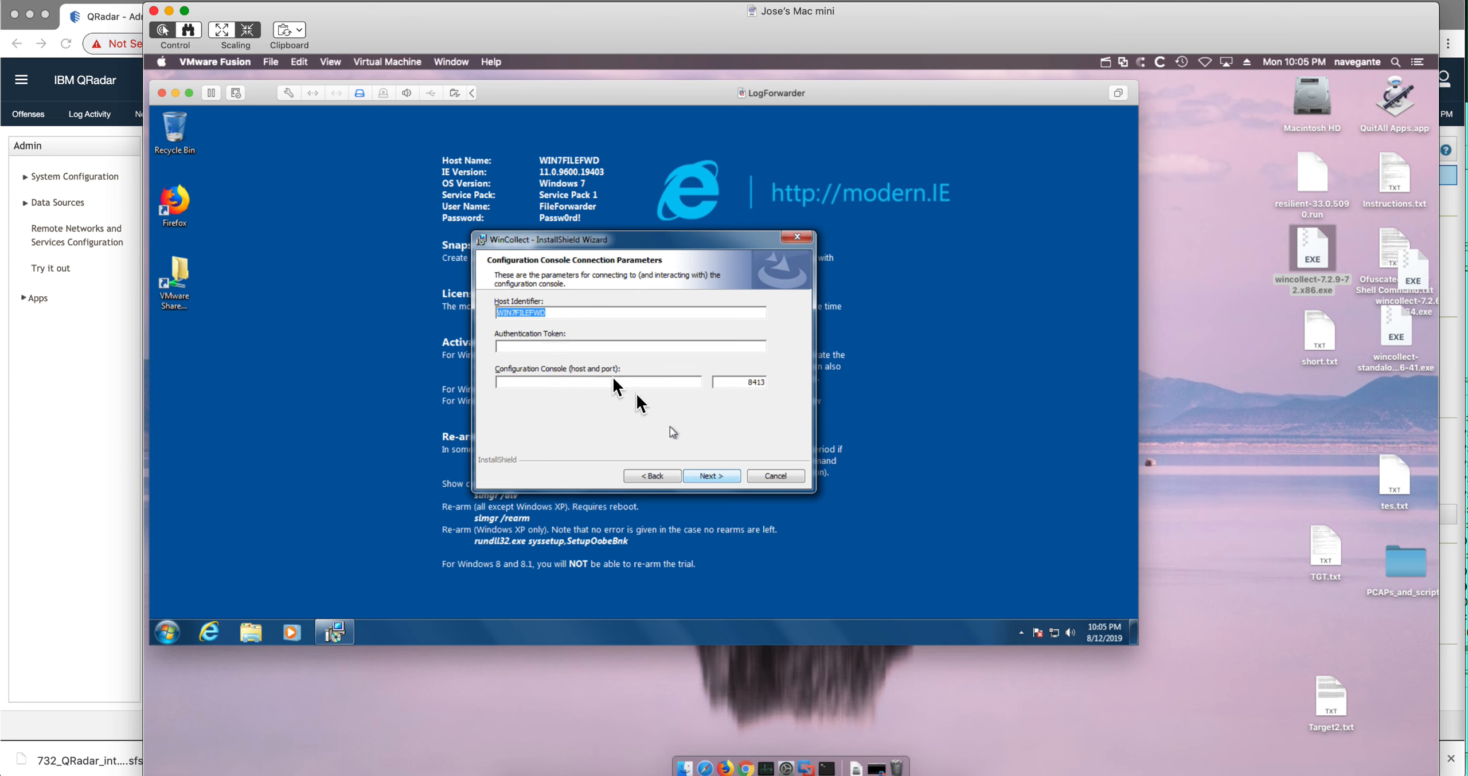
Paste the authentication token and set the configuration console host to 172.16.60.10, keeping host identifier WIN7FILEFWD and port 8413.
click(538, 346)
key(ctrl+v)
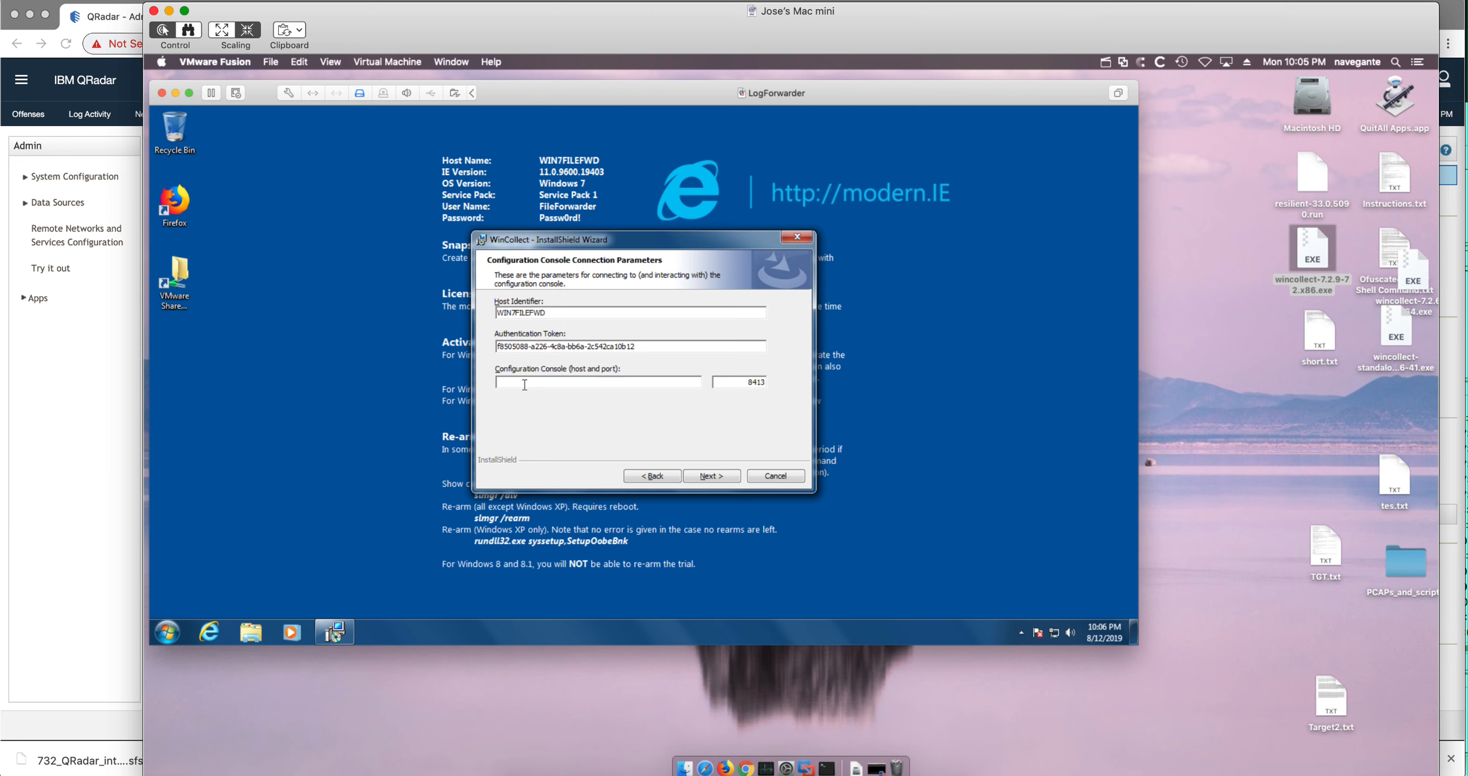
text(172.16.60.10)
click(713, 477)
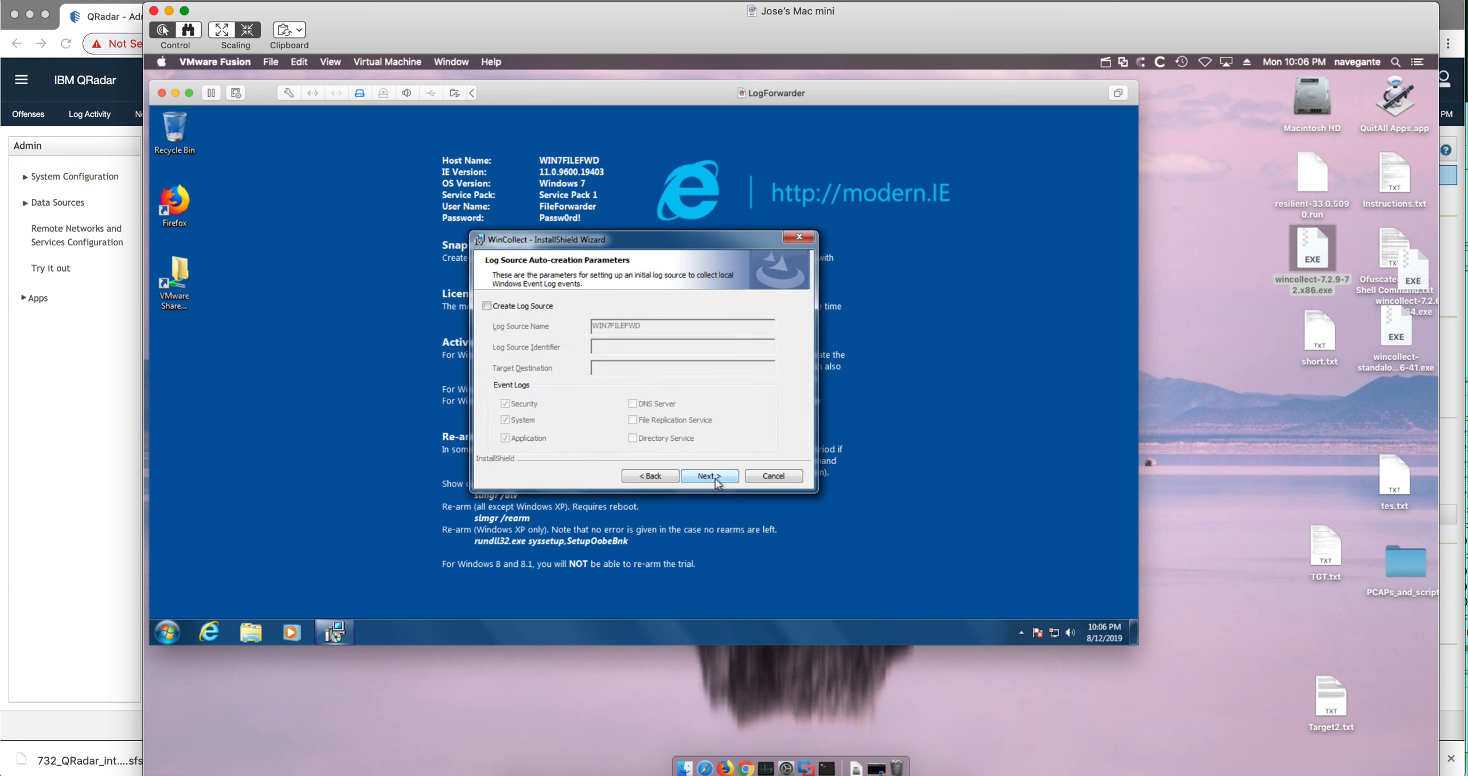
Enable log source creation with WIN7FILEFWD as the log source identifier and 172.16.60.10 as the target destination.
click(487, 305)
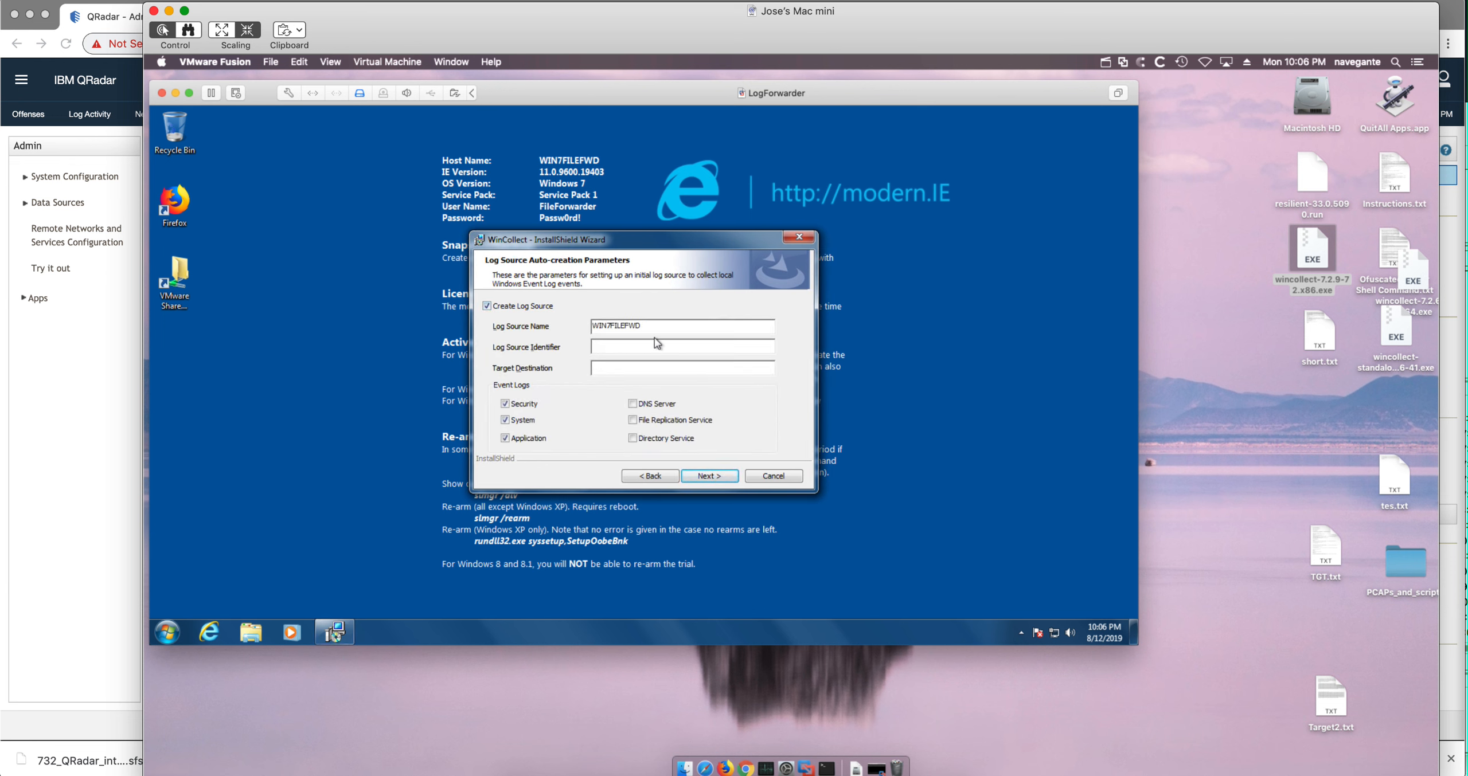
drag(638, 326, 585, 325)
click(649, 327)
drag(638, 325, 557, 325)
key(ctrl+c)
click(610, 345)
key(ctrl+v)
click(614, 367)
text(172.16.60.10)
Add the DNS Server, File Replication Service and Directory Service event logs to the log source.
click(633, 404)
click(633, 420)
click(633, 438)
click(712, 477)
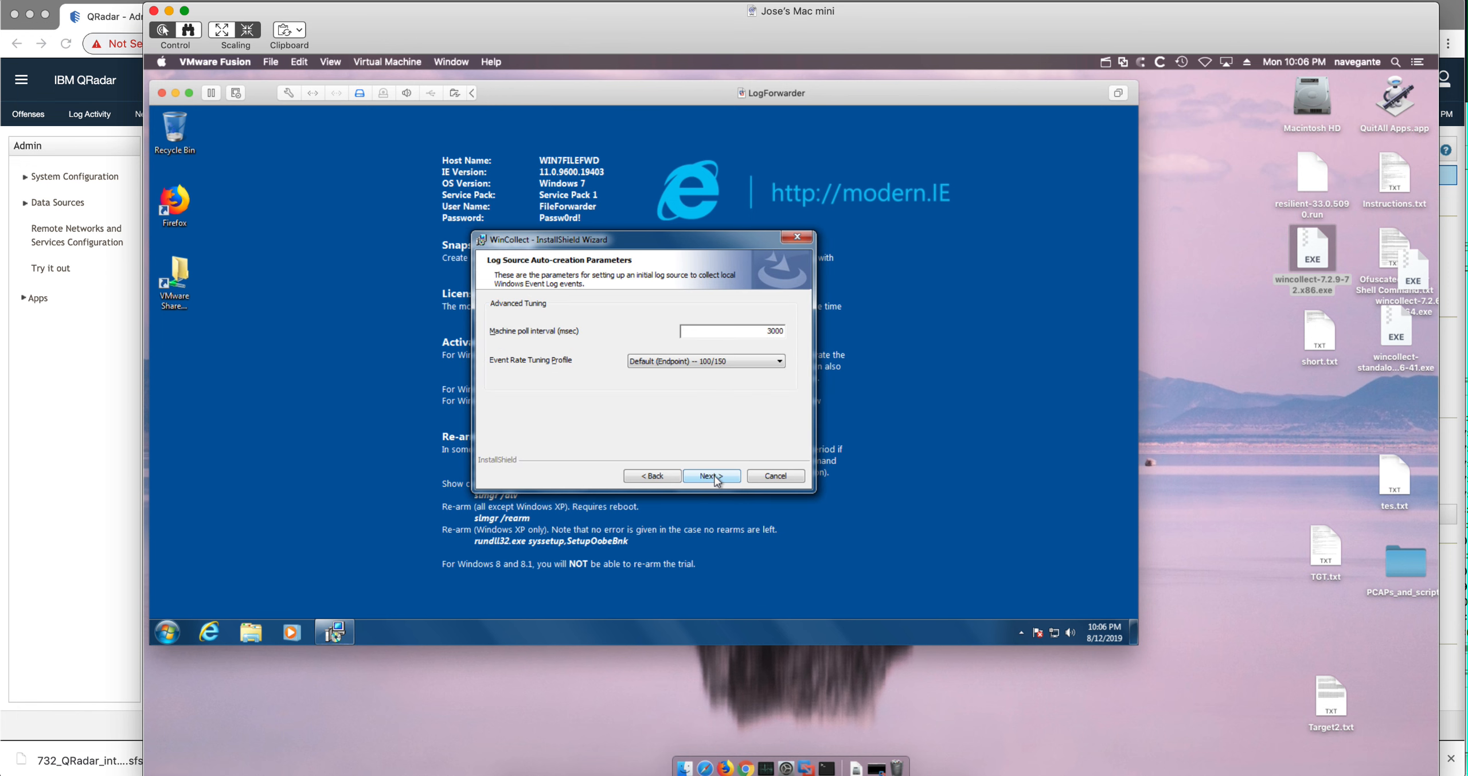
Keep the default poll interval and event rate tuning profile, accept the parameters summary and install WinCollect.
click(712, 477)
click(712, 477)
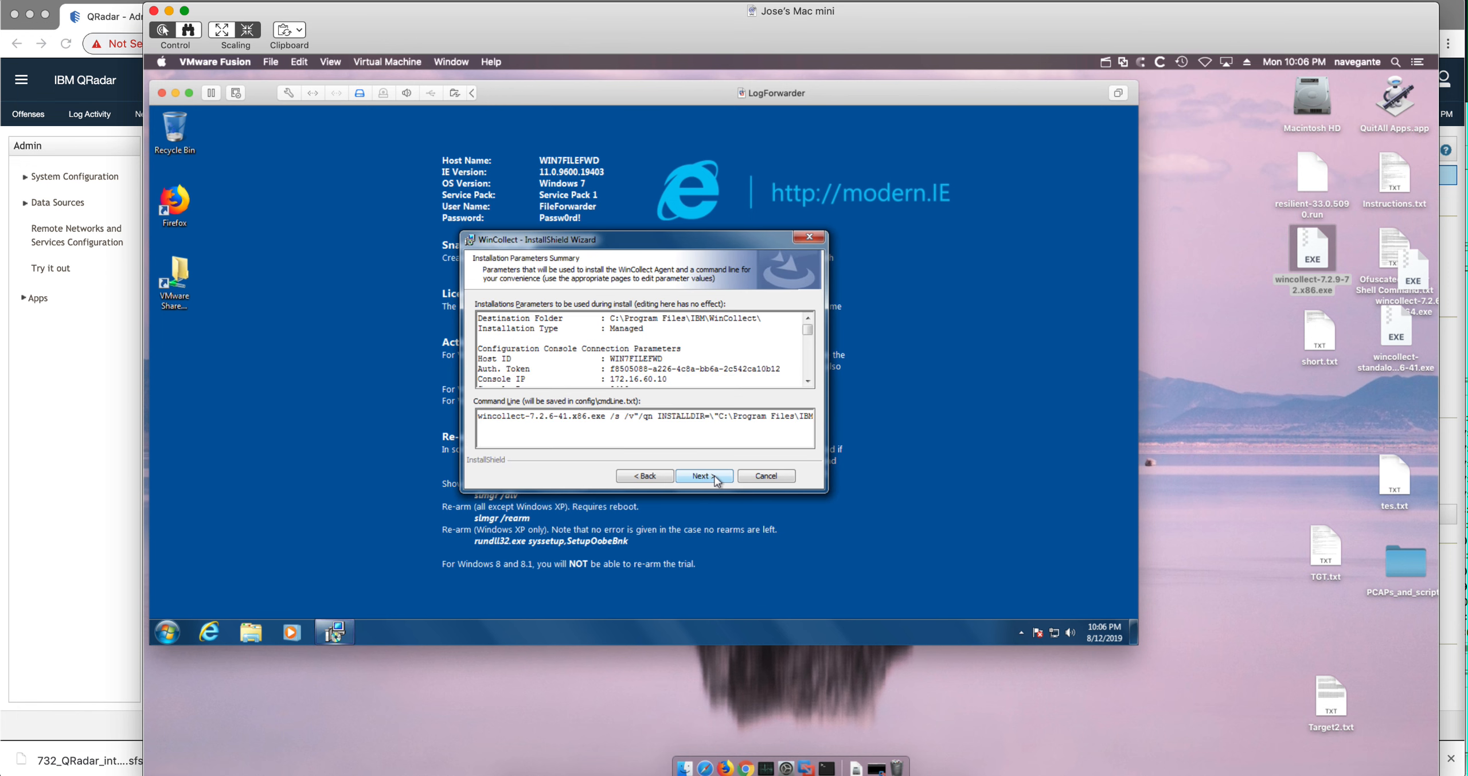
click(712, 477)
click(714, 477)
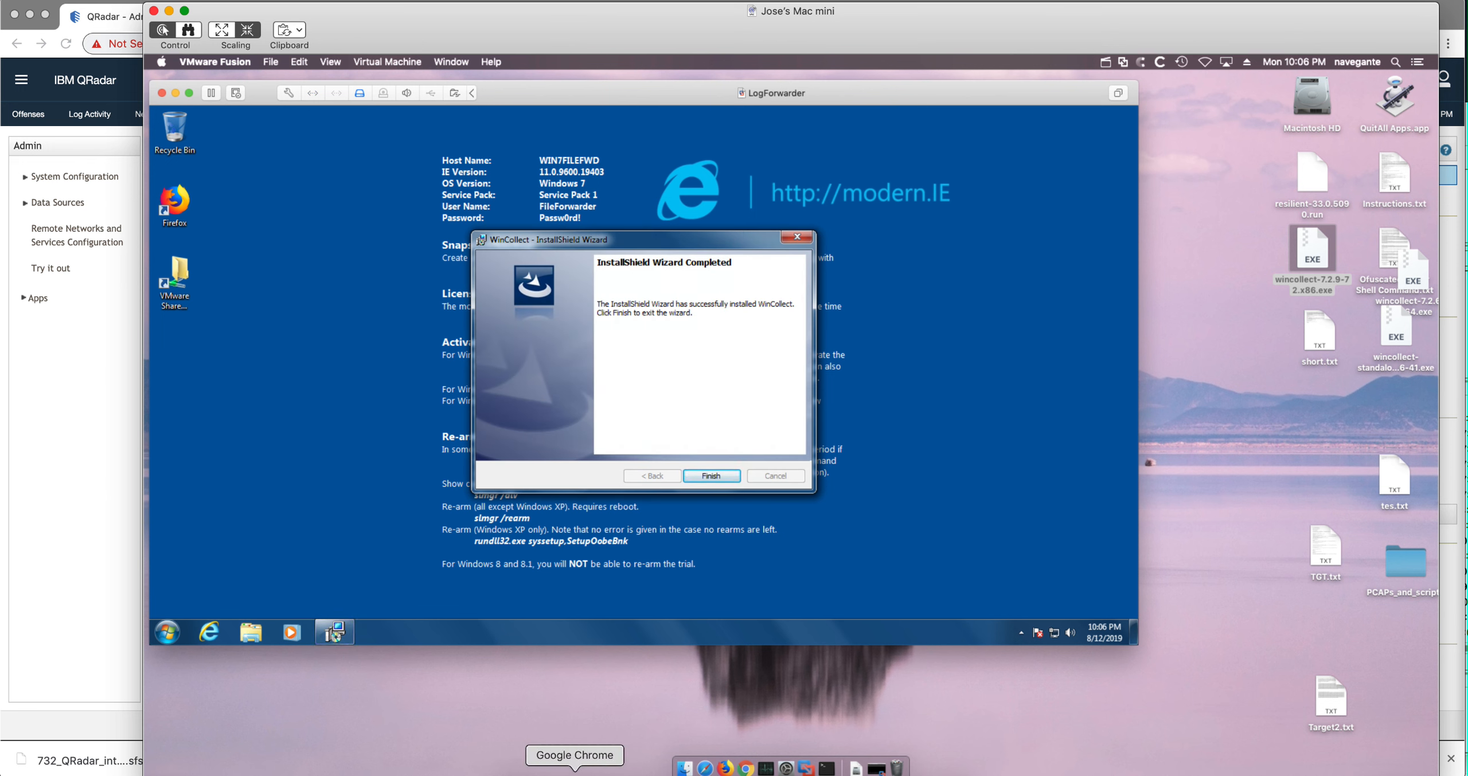
Switch to Chrome, review the WinCollect events from 172.16.60.206 in QRadar's Log Activity, and return to the WinCollect 101 page.
click(575, 773)
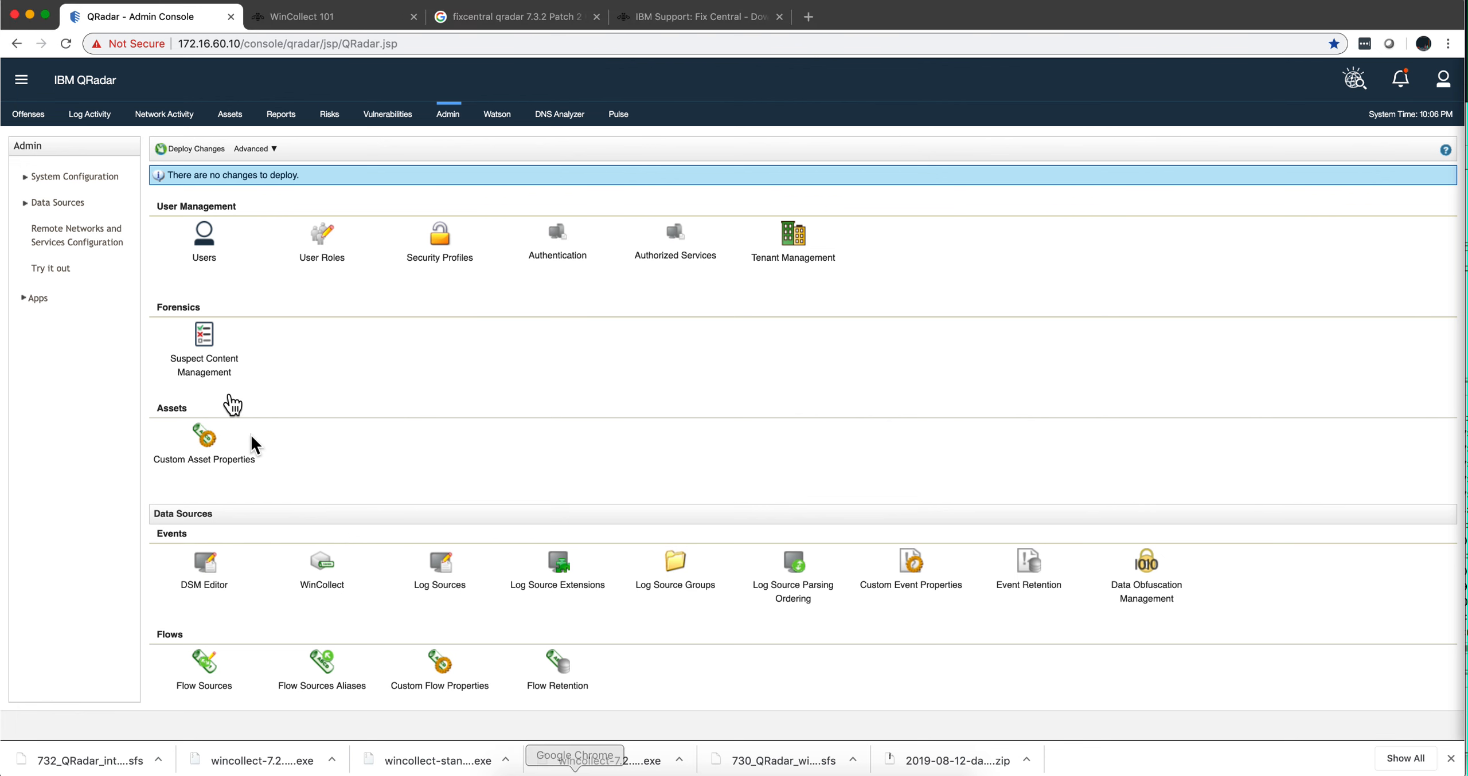
click(94, 114)
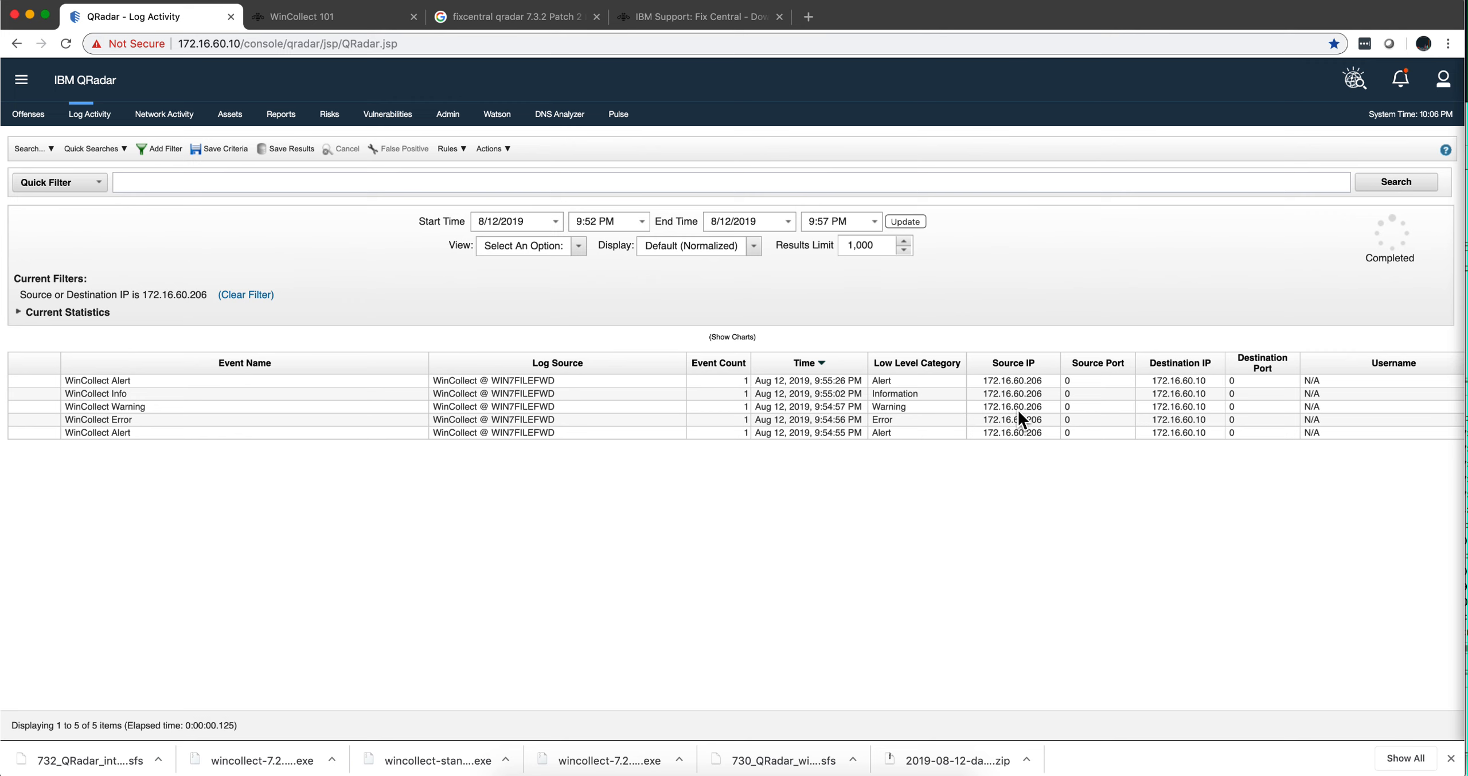
mouse_move(1018, 410)
key(ctrl+Tab)
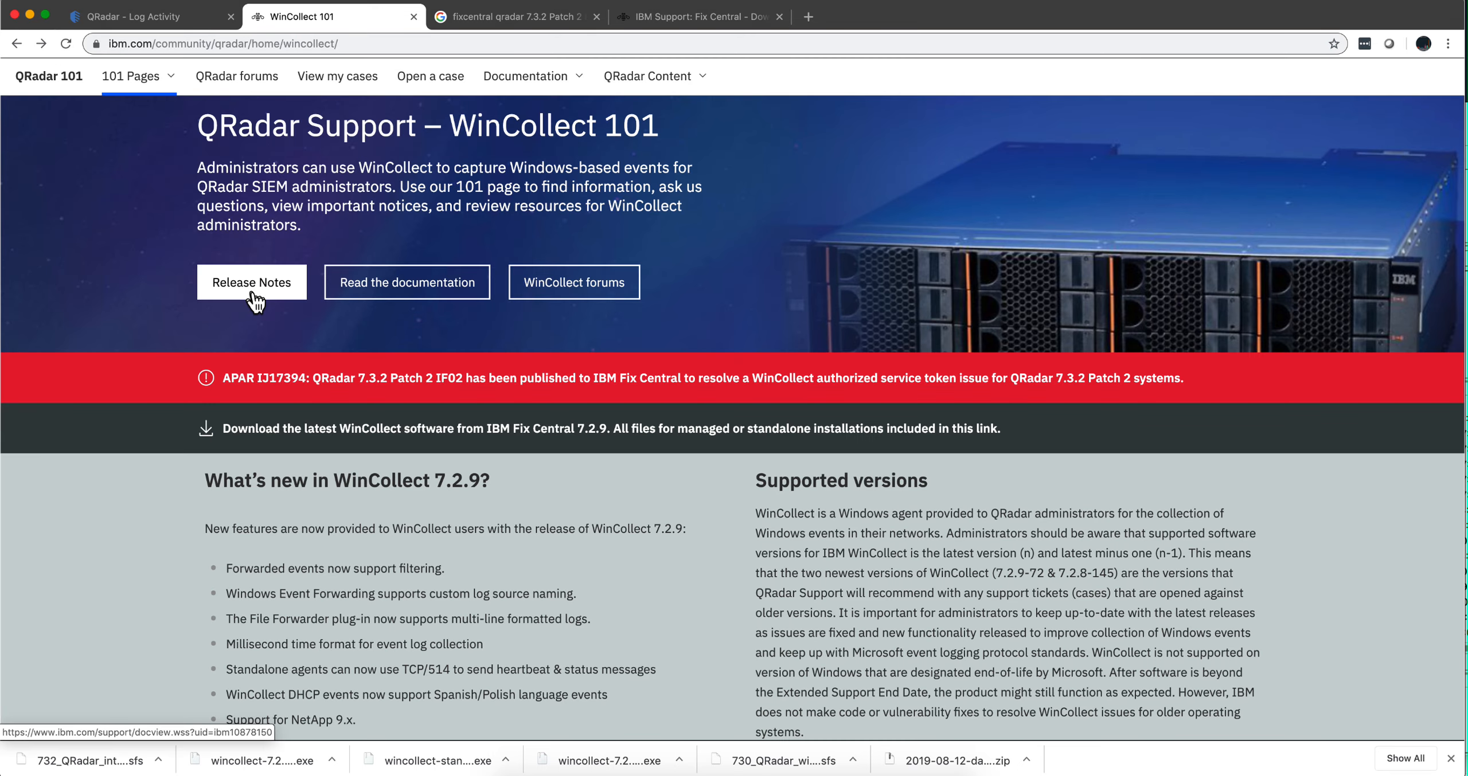